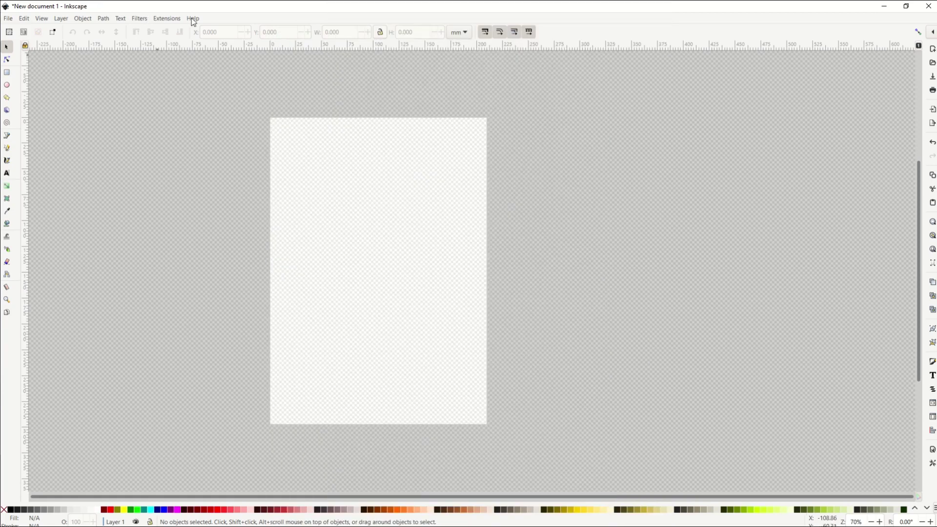
Show the About Inkscape window (version 1.2.1) from the Help menu.
click(192, 19)
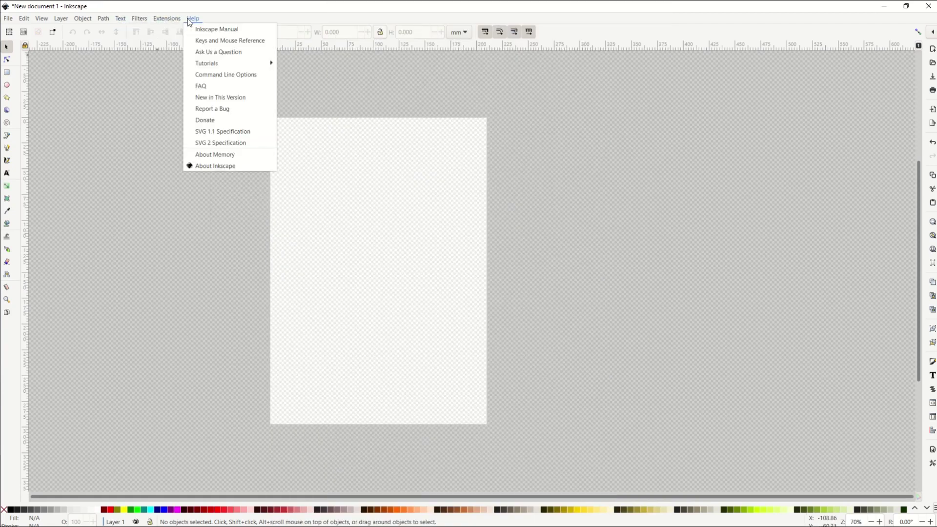
click(219, 166)
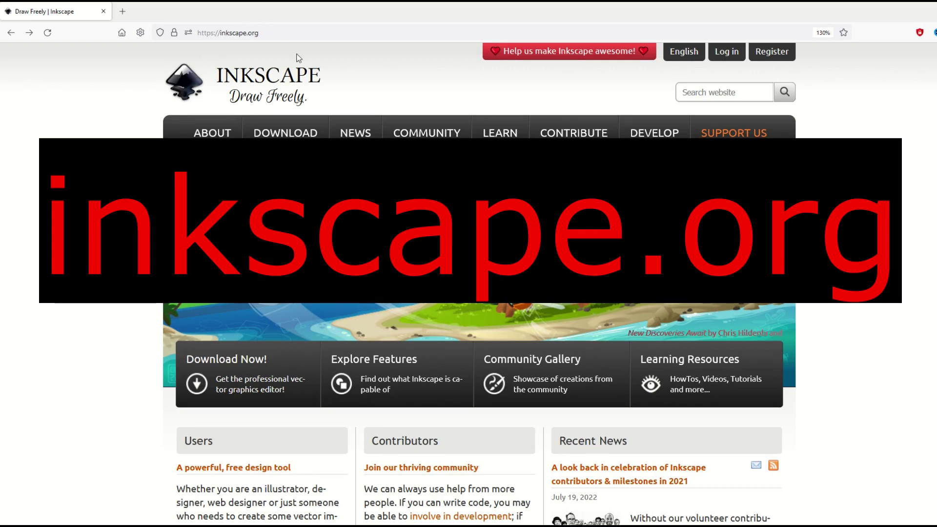
Go to the Inkscape 1.2.1 download page and scroll down to the older Versions list.
mouse_move(286, 133)
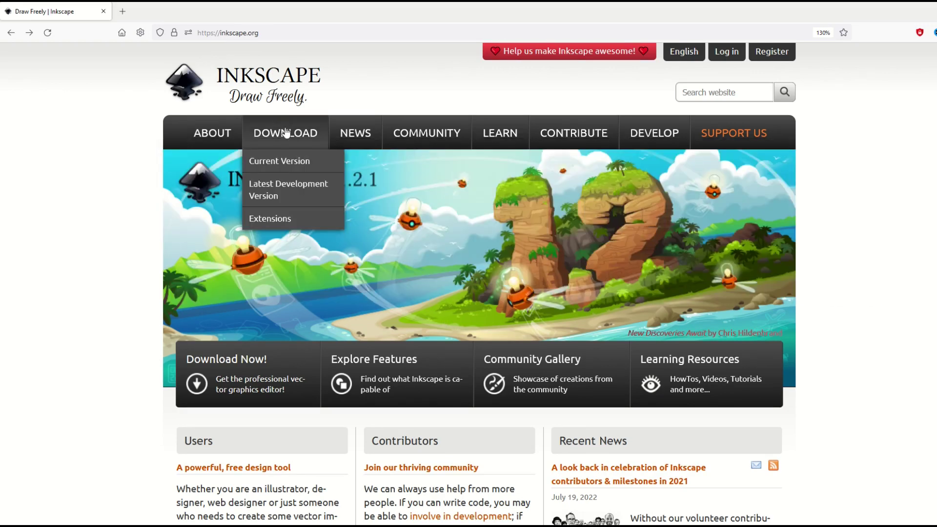
click(263, 161)
scroll(272, 207, down, 2)
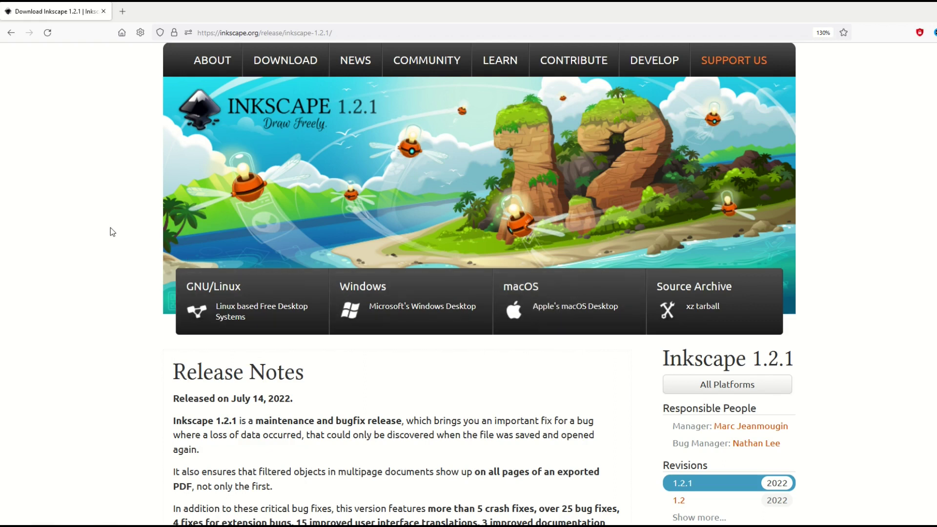
mouse_move(275, 75)
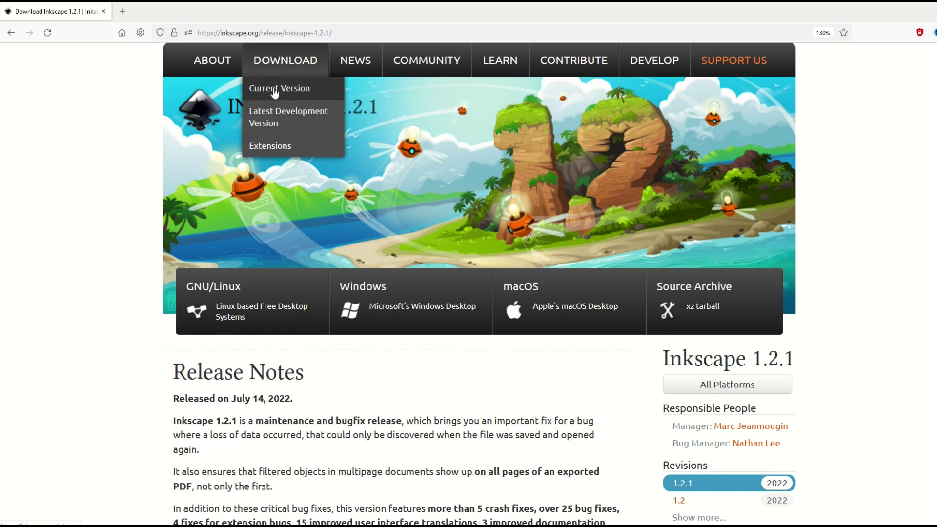
scroll(577, 254, down, 2)
scroll(577, 253, down, 5)
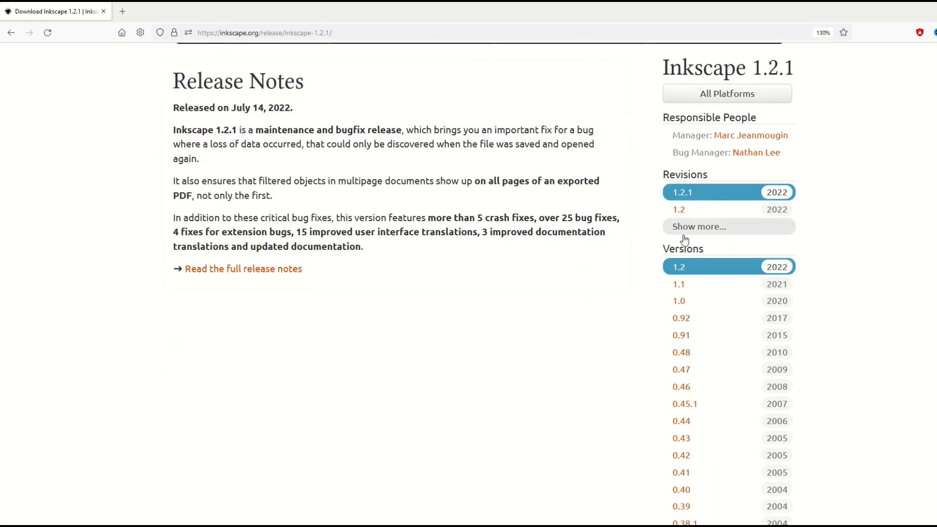
scroll(684, 244, down, 3)
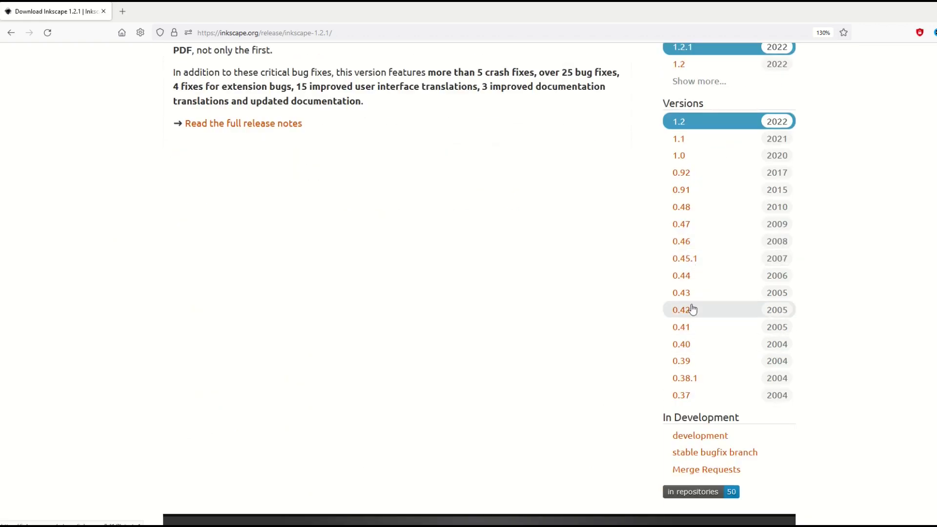
click(680, 142)
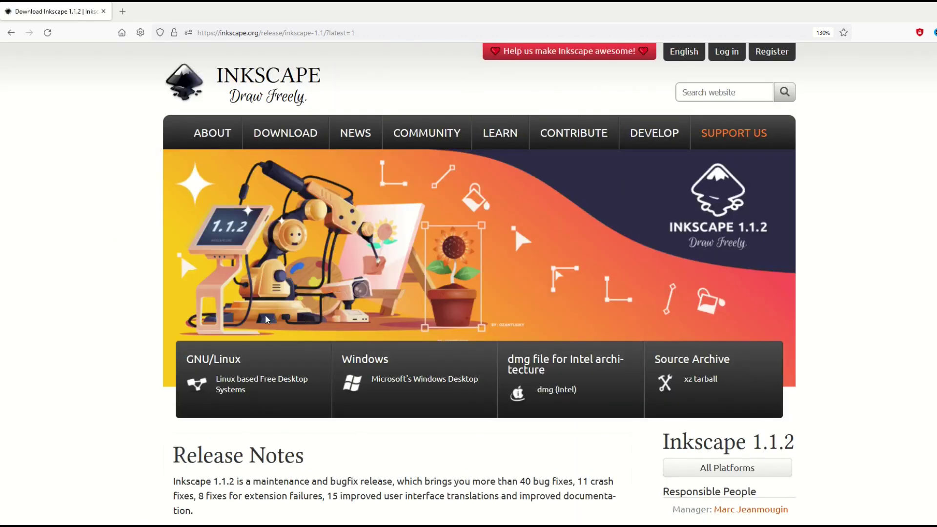
scroll(244, 318, down, 5)
scroll(356, 303, up, 2)
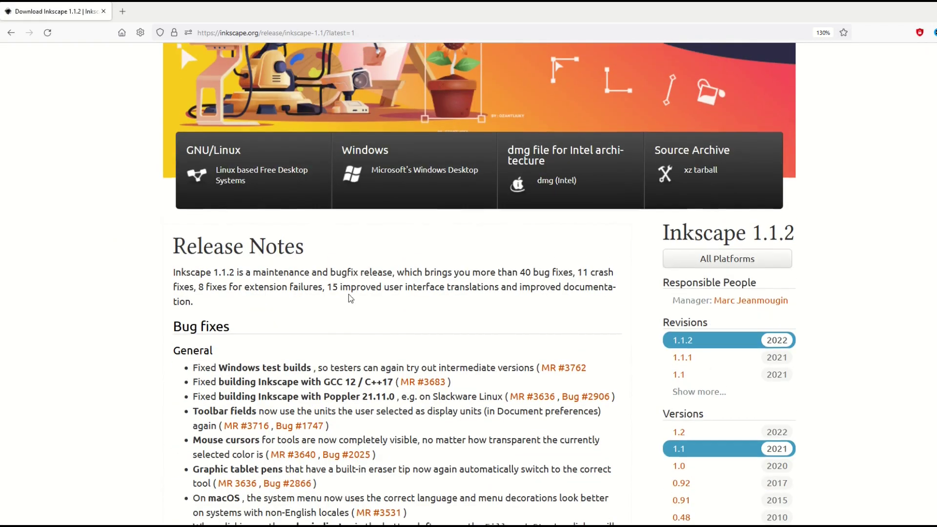
click(402, 245)
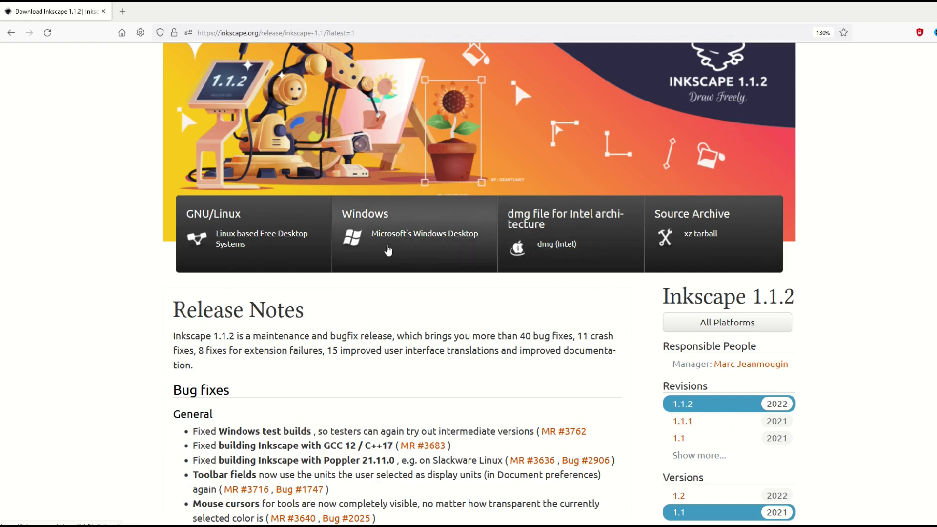
scroll(400, 239, up, 3)
click(11, 34)
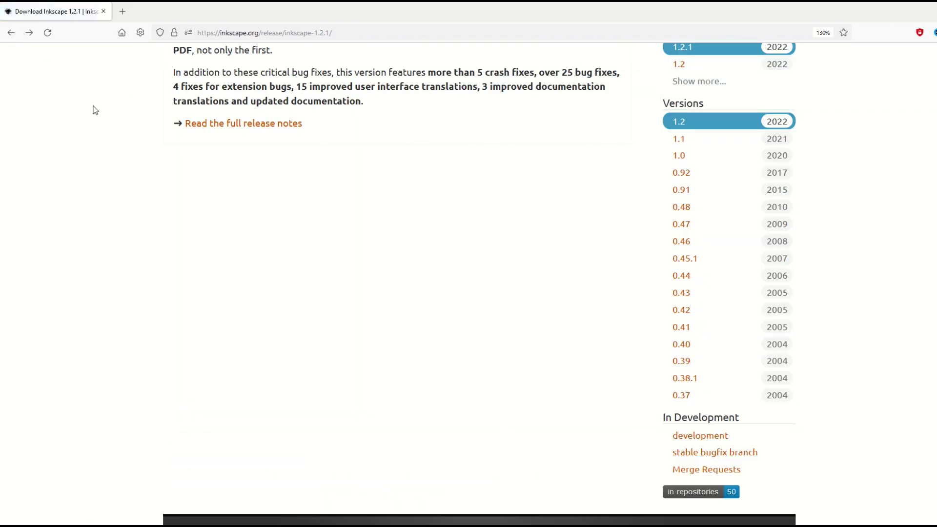
scroll(188, 144, up, 6)
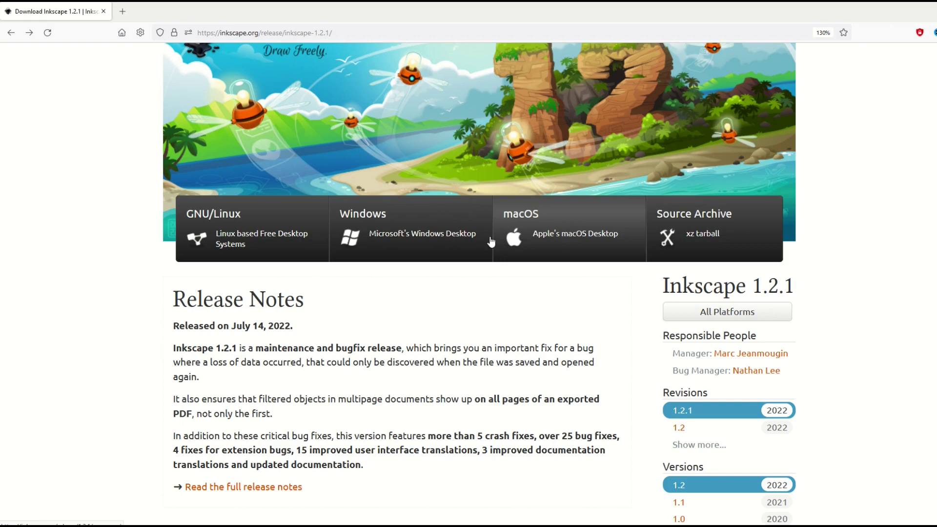
scroll(389, 249, up, 3)
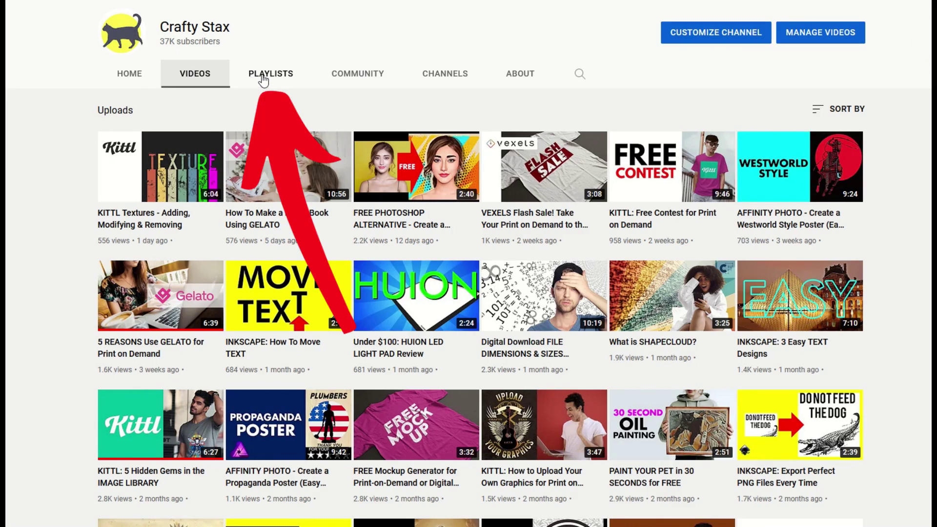
Switch the YouTube channel page to its PLAYLISTS tab.
click(261, 80)
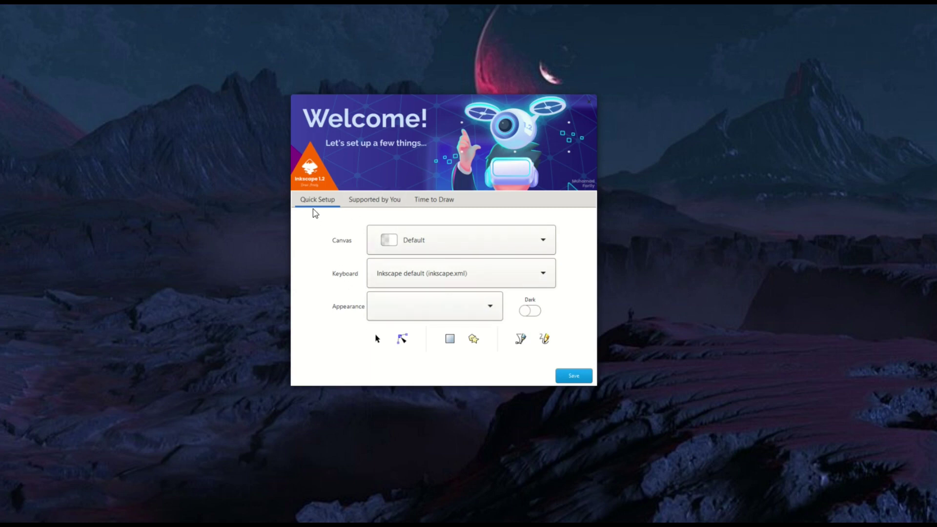
Save the quick setup with Solid White canvas, Inkscape default keyboard and Colorful appearance.
click(397, 244)
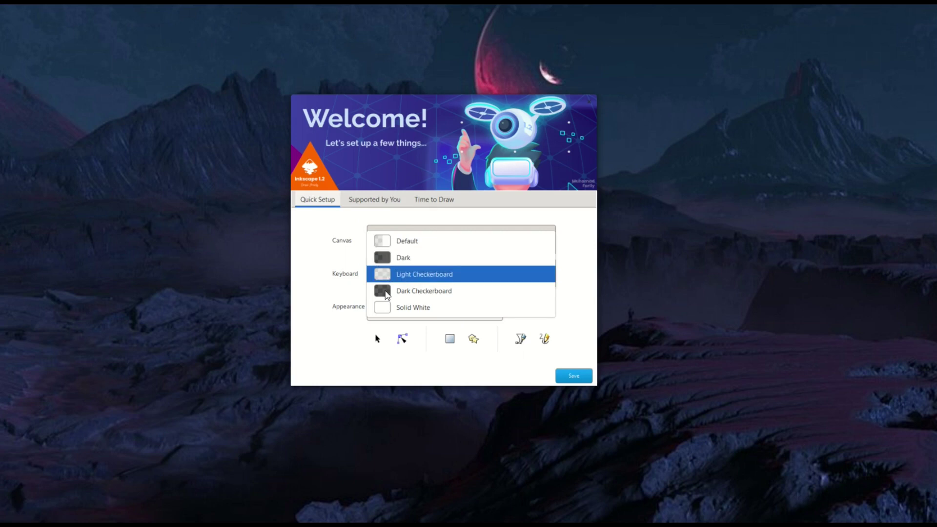
key(Escape)
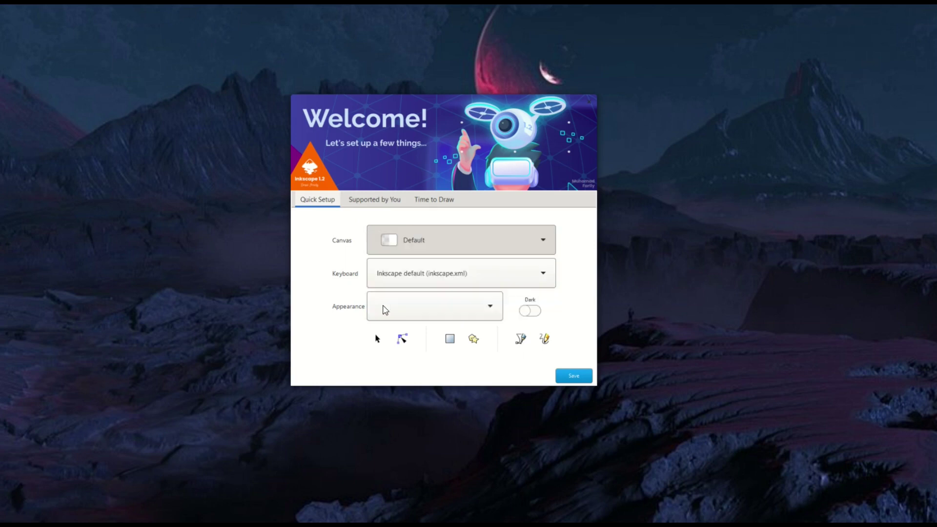
click(378, 274)
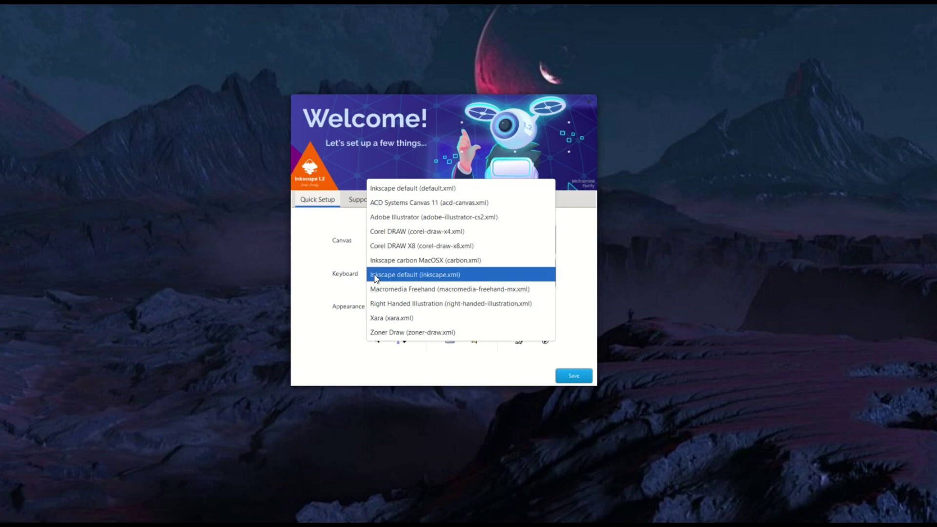
click(376, 278)
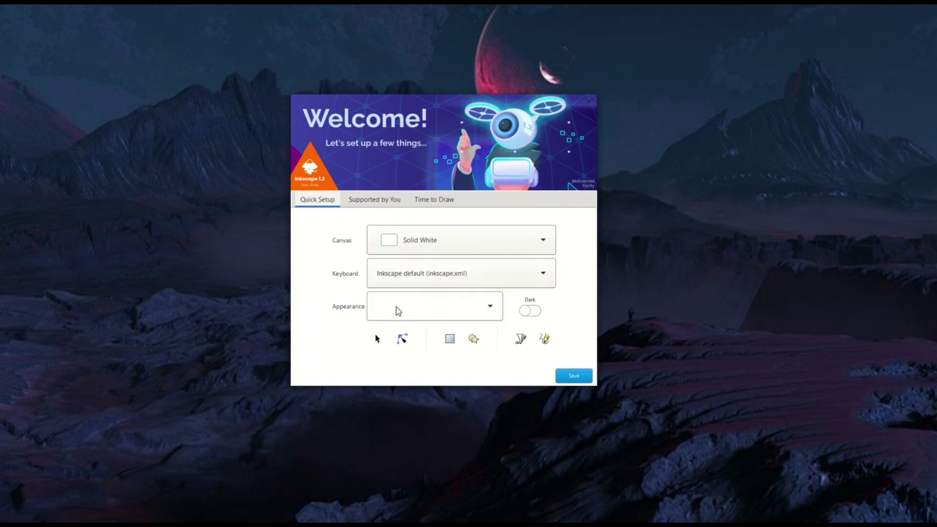
click(397, 310)
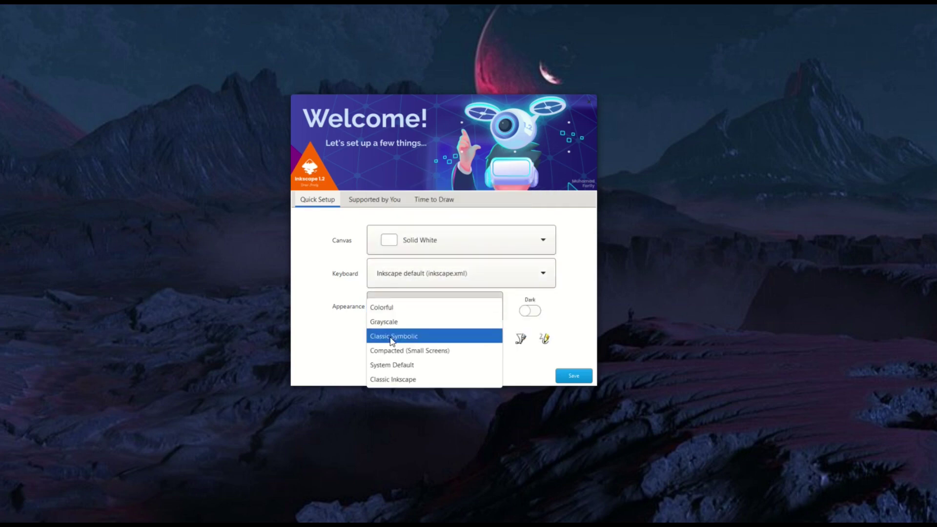
click(385, 307)
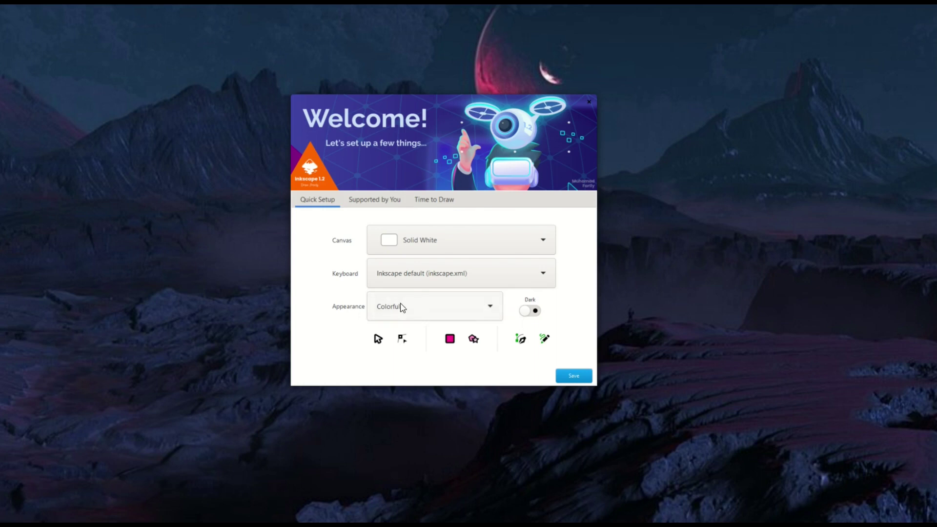
click(573, 377)
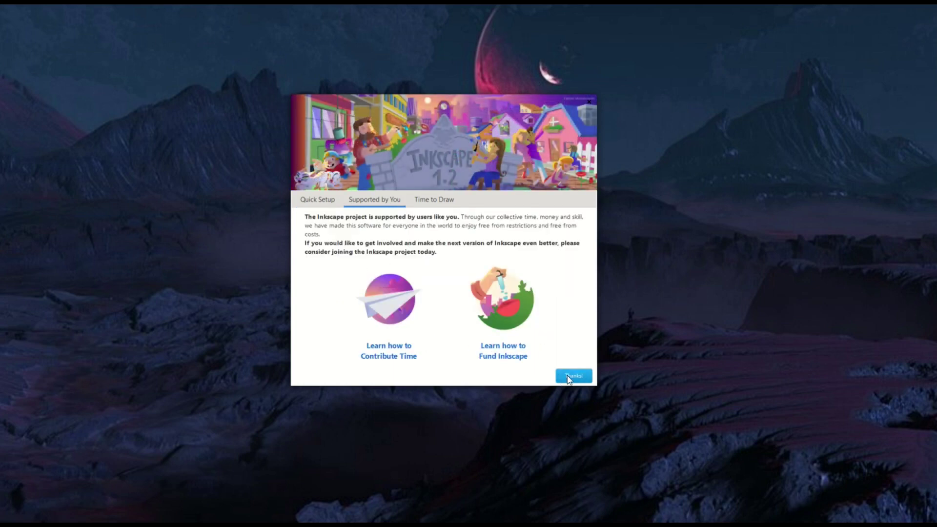
click(569, 377)
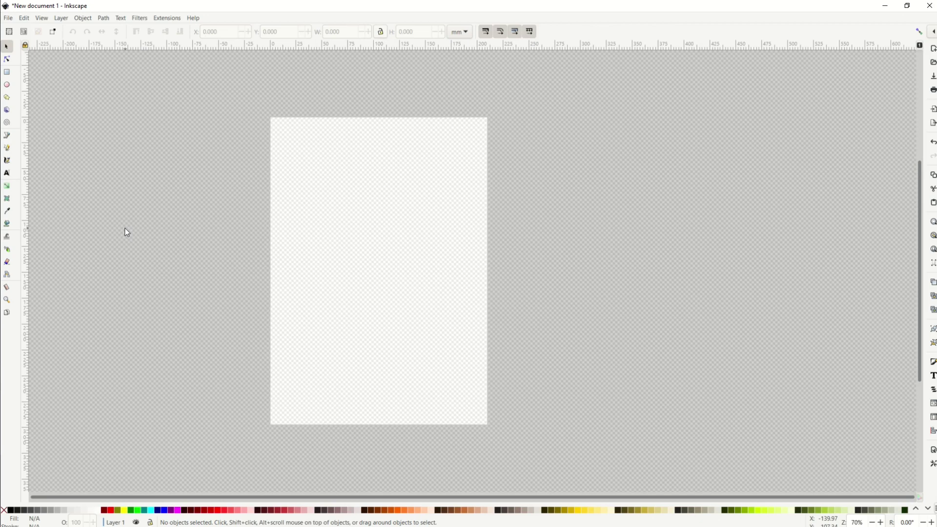
In Document Properties, moved clear of the page, set the page format to US Letter (8.5 × 11 in).
click(8, 18)
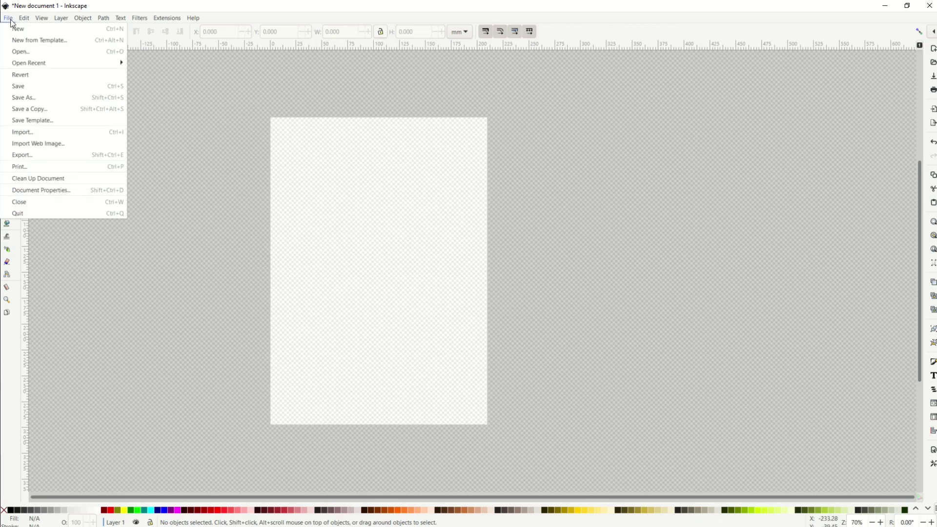
click(25, 195)
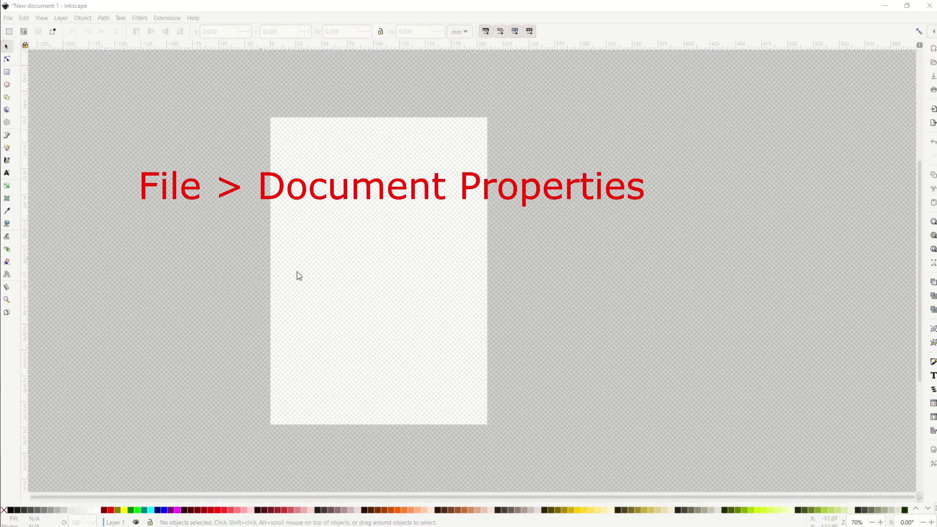
drag(468, 128, 508, 127)
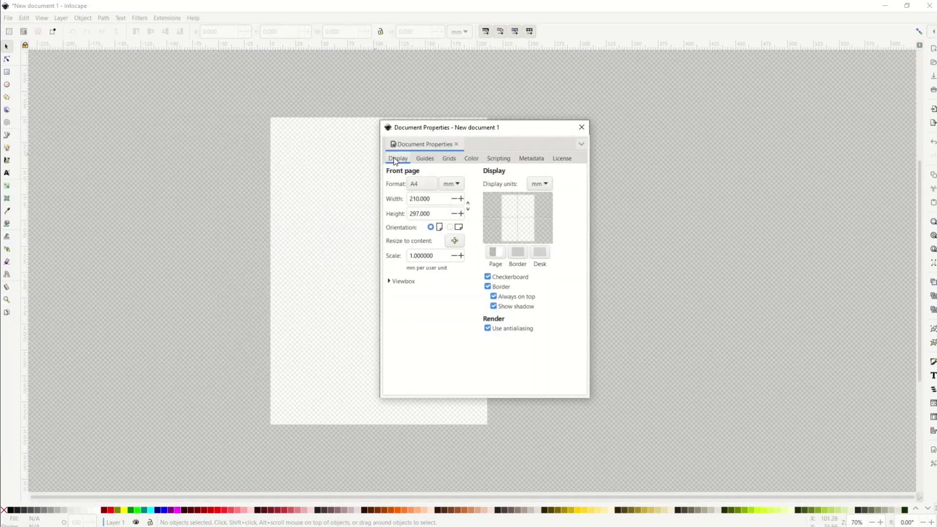
drag(500, 130, 667, 122)
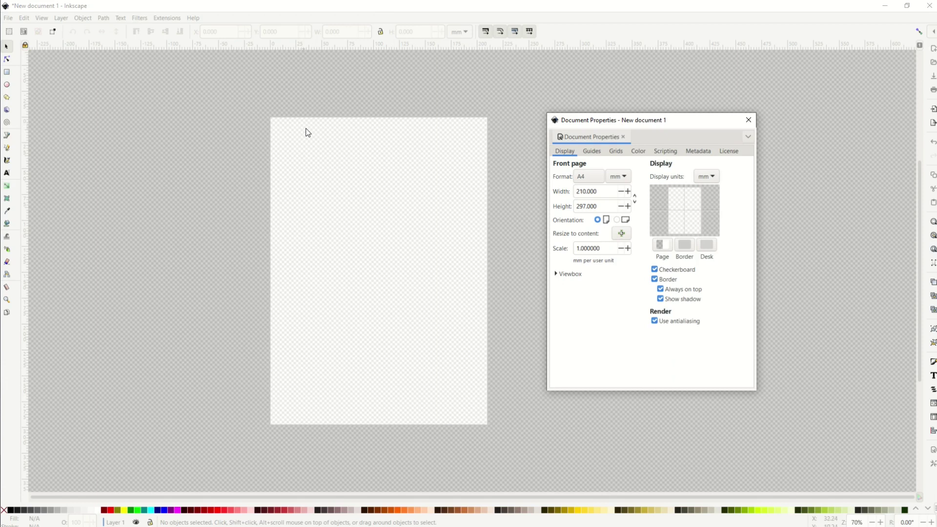
click(580, 177)
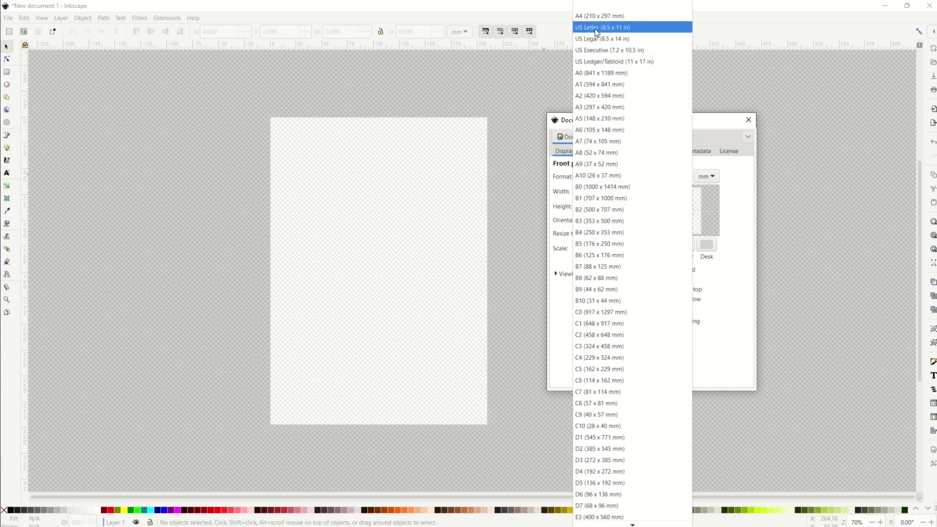
click(597, 29)
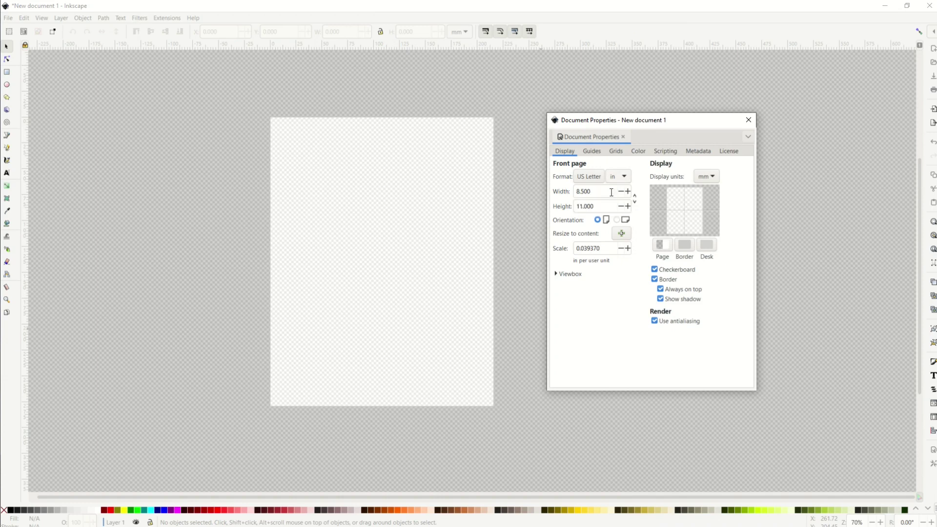
click(589, 176)
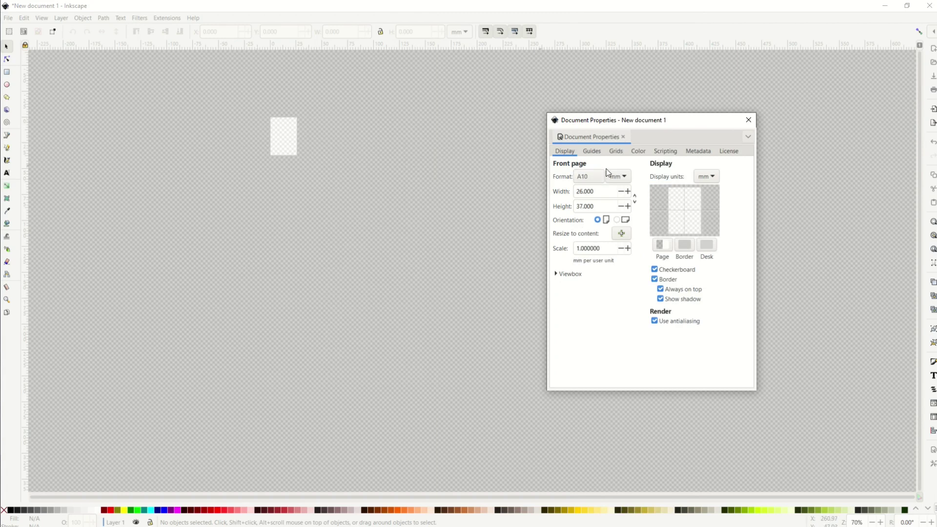
click(593, 177)
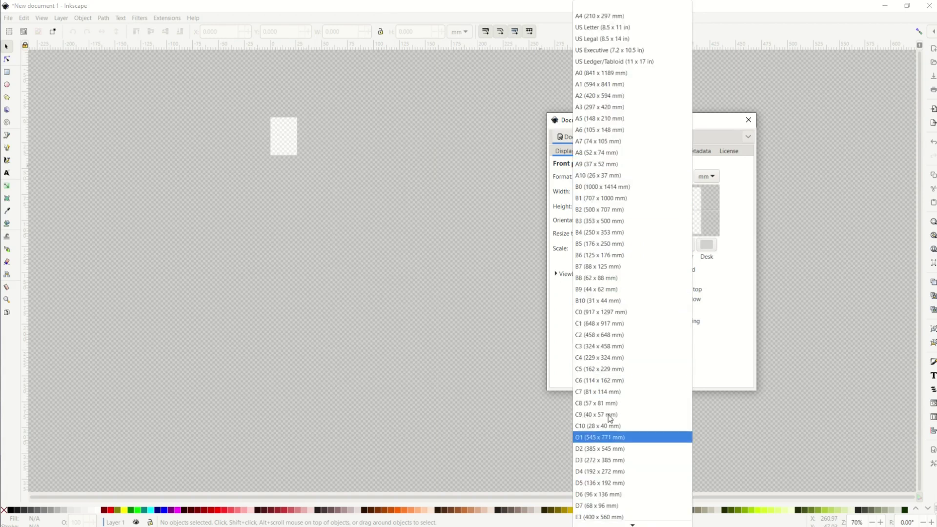
click(603, 29)
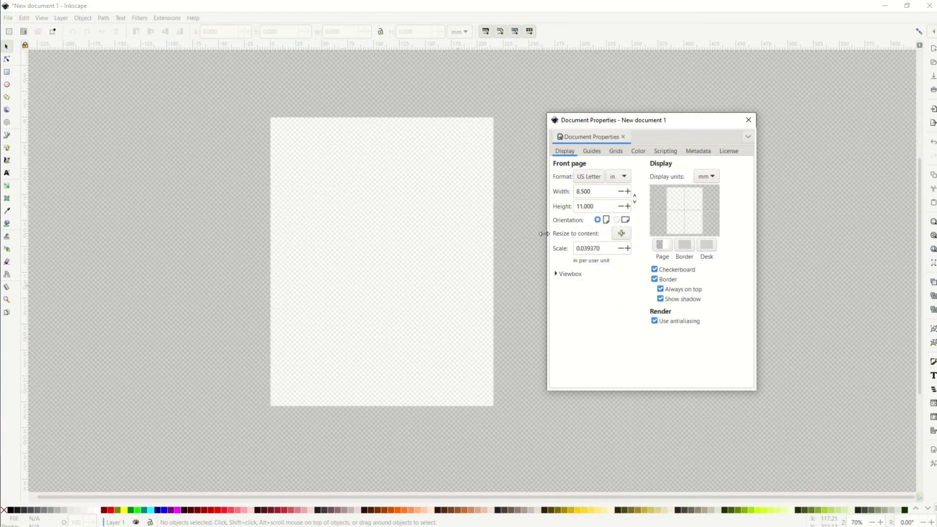
Enable the page grid in the Grids settings and show it on the canvas.
click(615, 151)
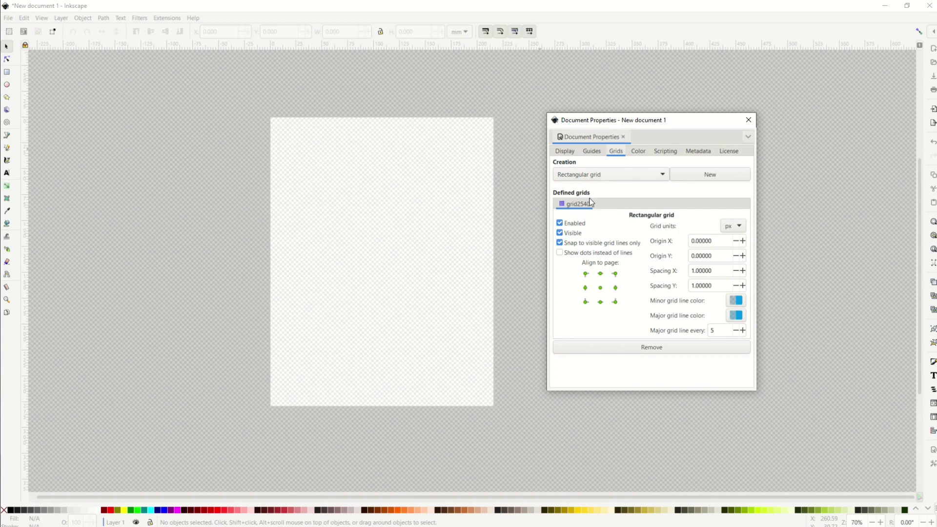
click(560, 223)
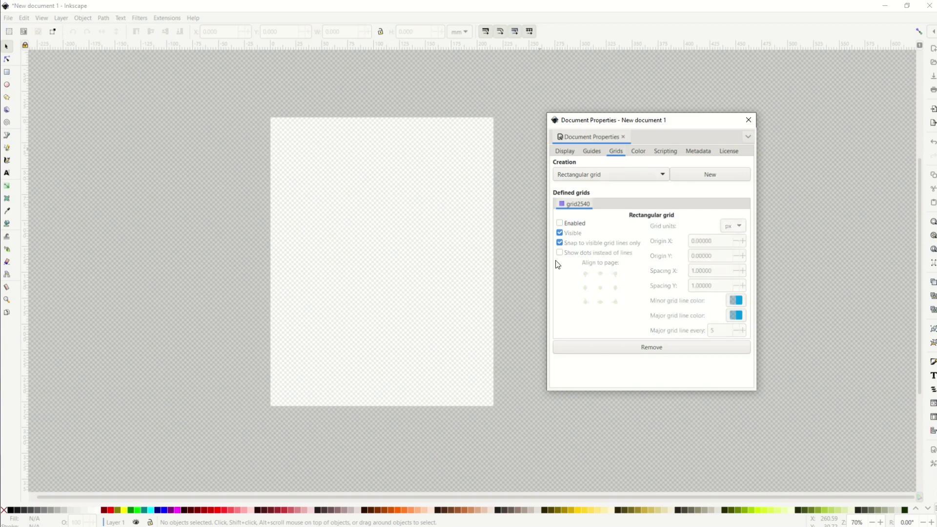
click(560, 223)
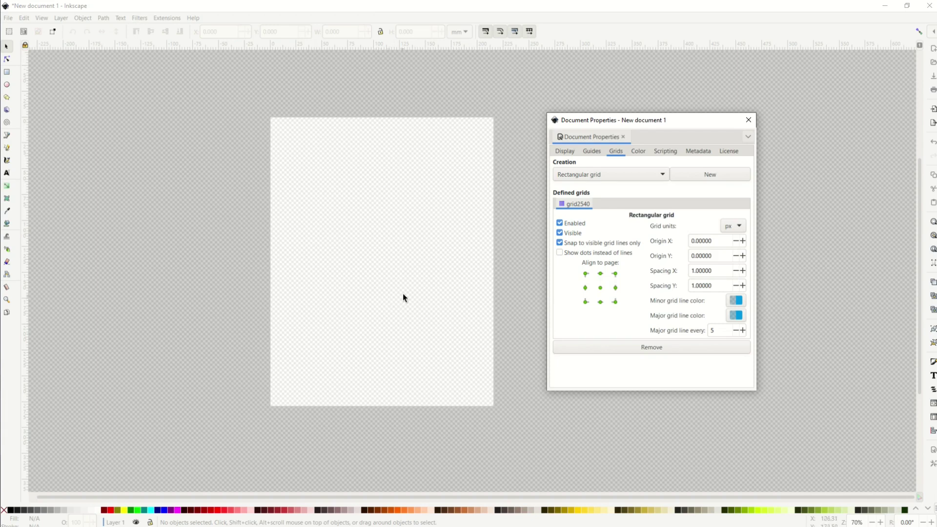
click(40, 22)
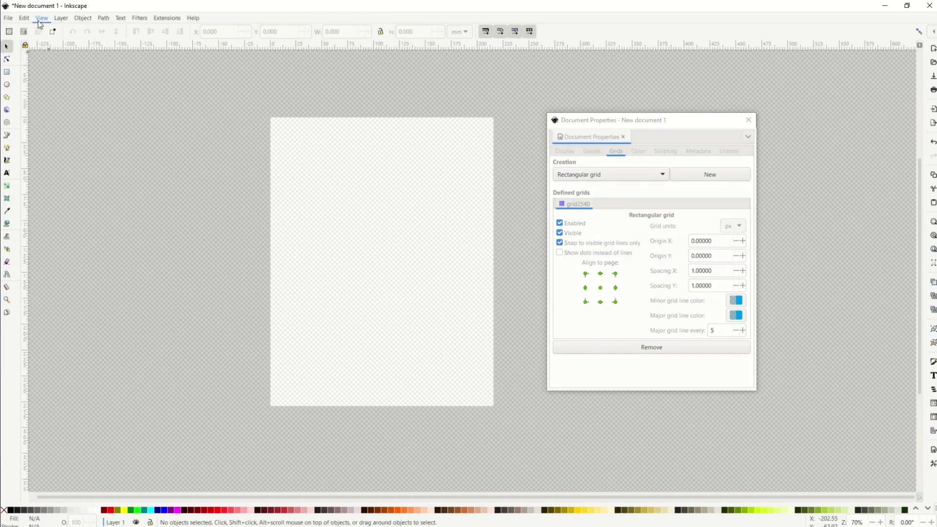
click(40, 22)
click(53, 97)
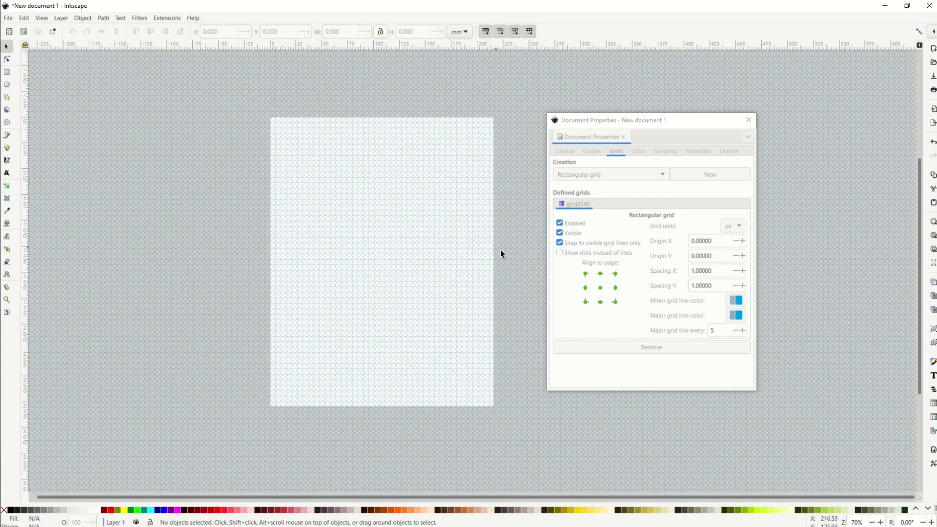
Compare dot and line grid styles and set major grid lines every 100, keeping lines.
click(563, 259)
click(560, 253)
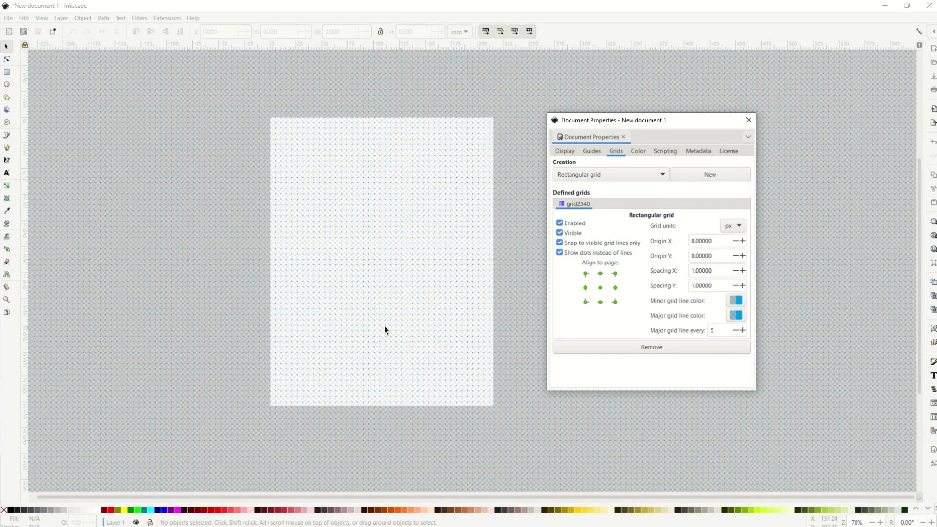
click(559, 252)
drag(743, 330, 743, 330)
click(561, 253)
click(560, 253)
Hide the grid, turn off View > Page Grid, and close Document Properties.
click(559, 232)
click(49, 20)
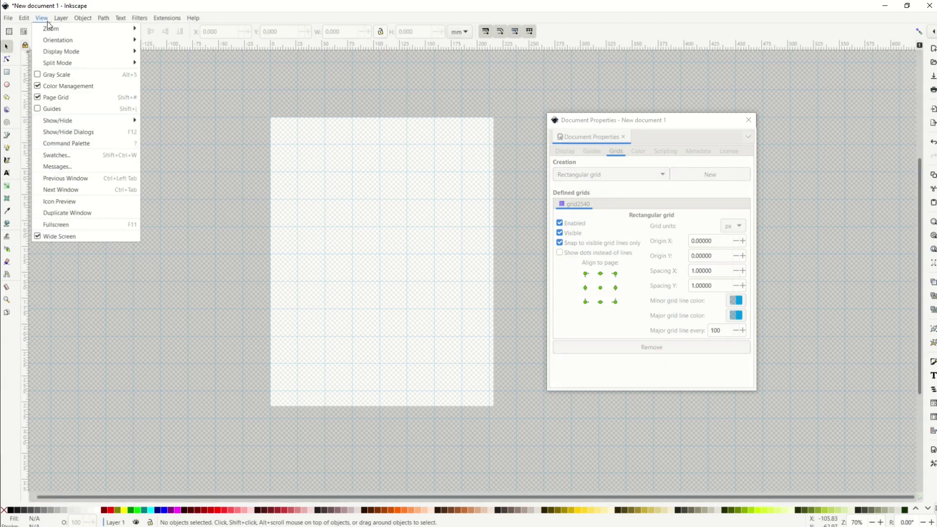
click(35, 97)
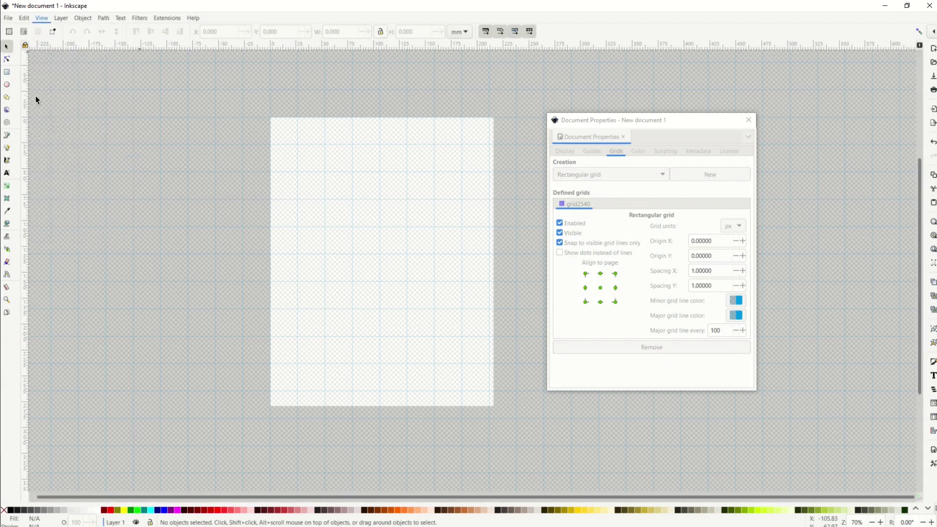
key(ctrl+shift+d)
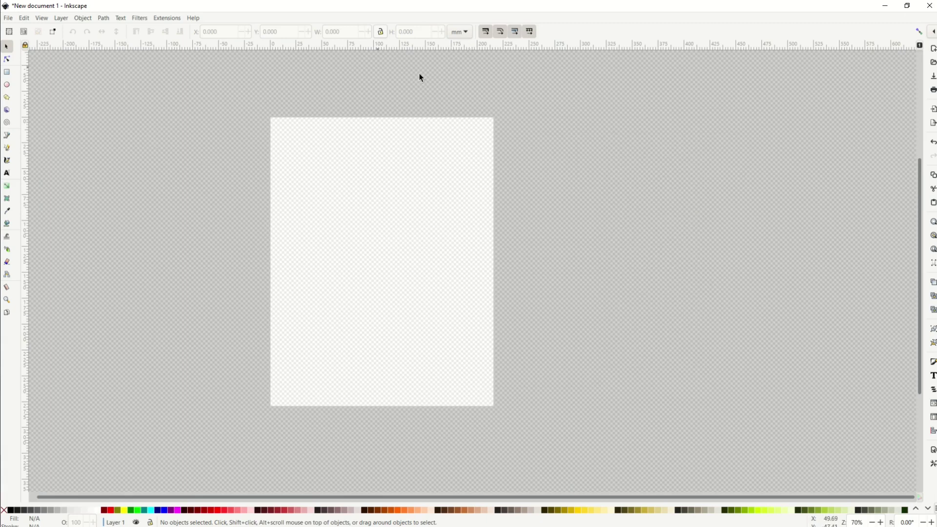
click(8, 18)
click(28, 190)
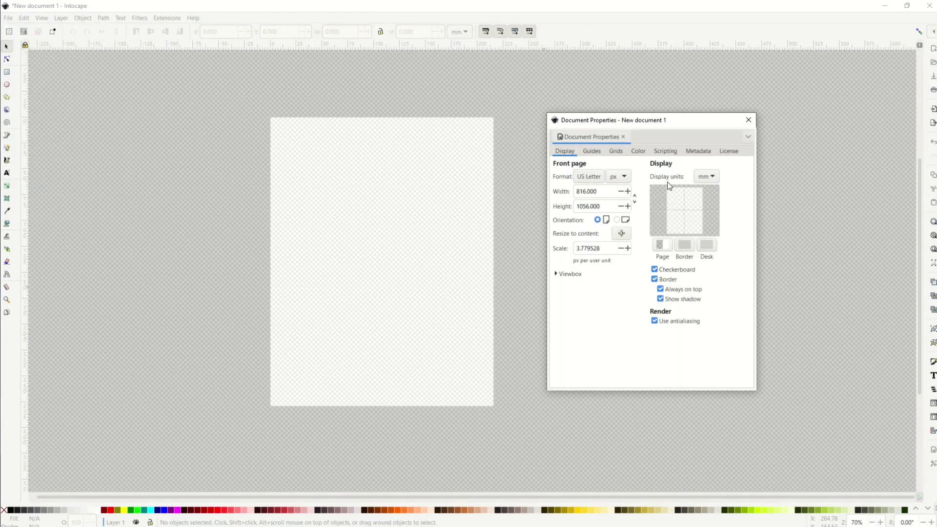
click(655, 269)
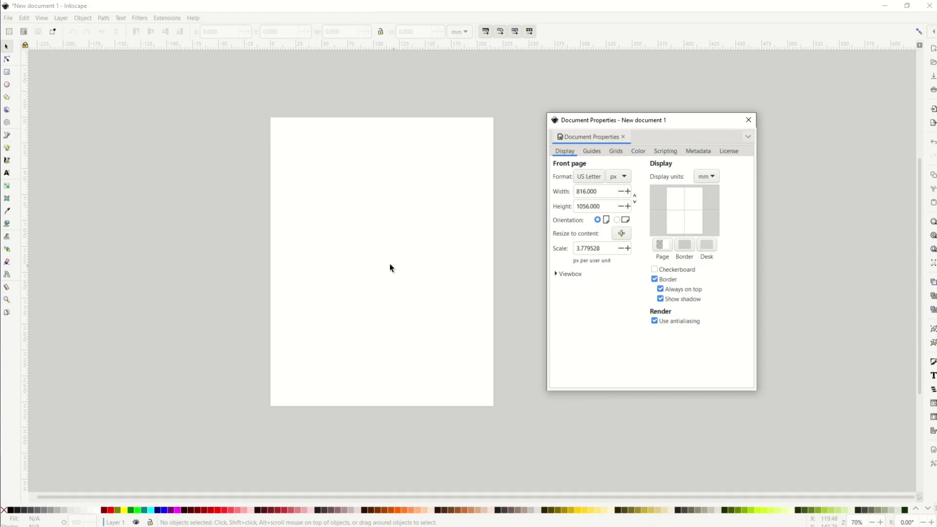
click(661, 245)
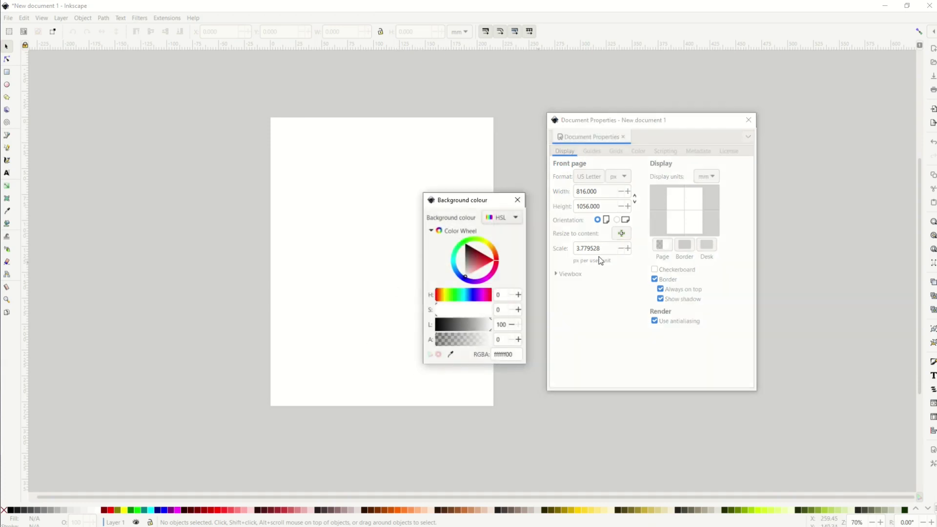
drag(483, 268, 466, 249)
click(654, 270)
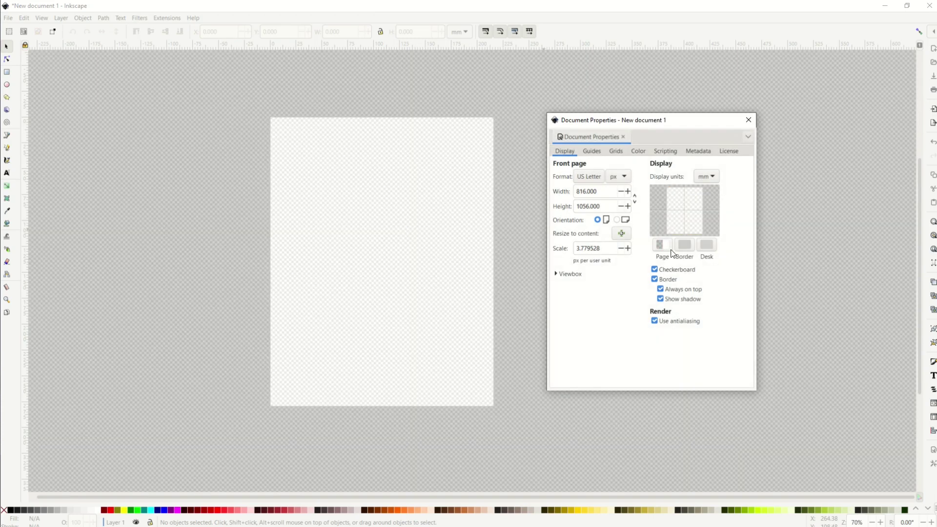
click(684, 245)
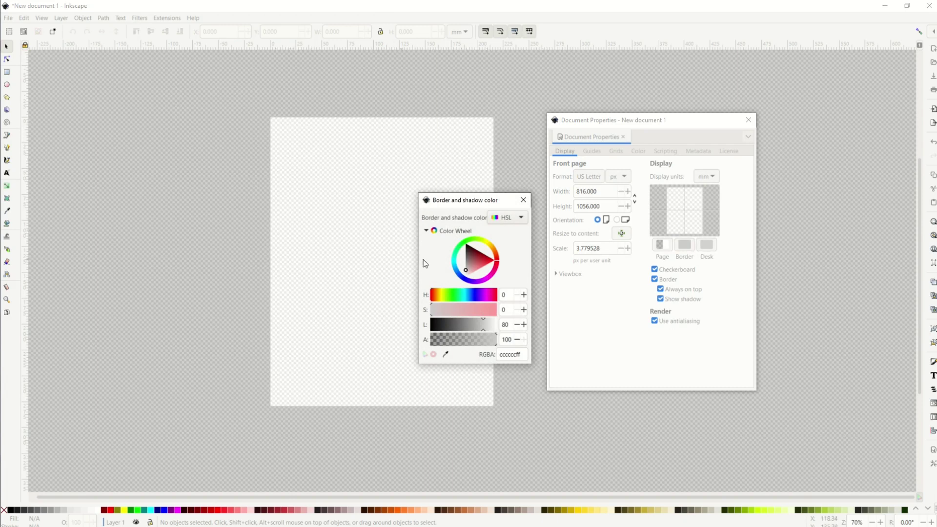
drag(485, 261, 505, 266)
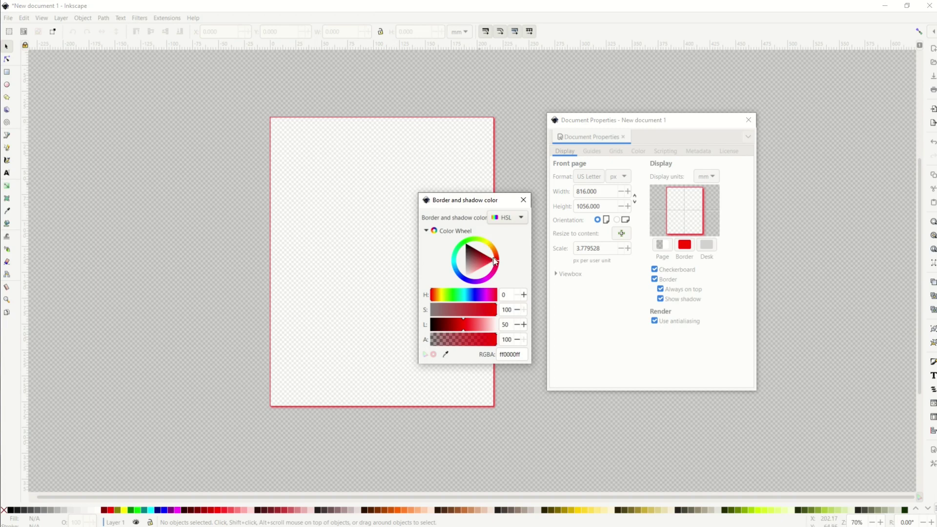
drag(494, 261, 464, 280)
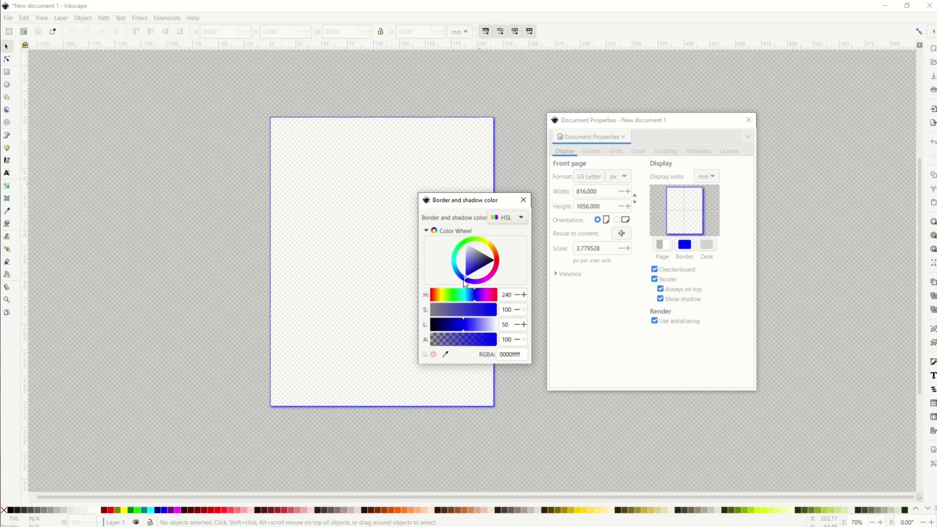
click(598, 272)
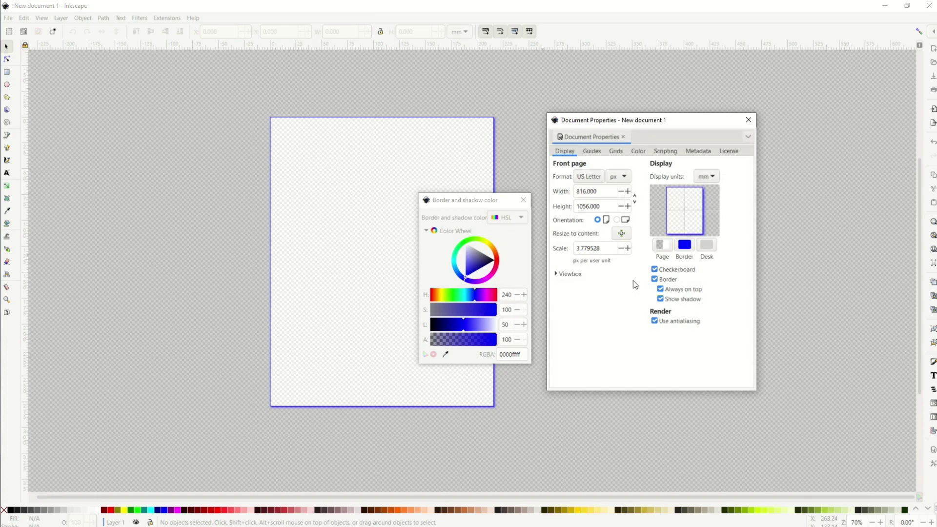
click(654, 279)
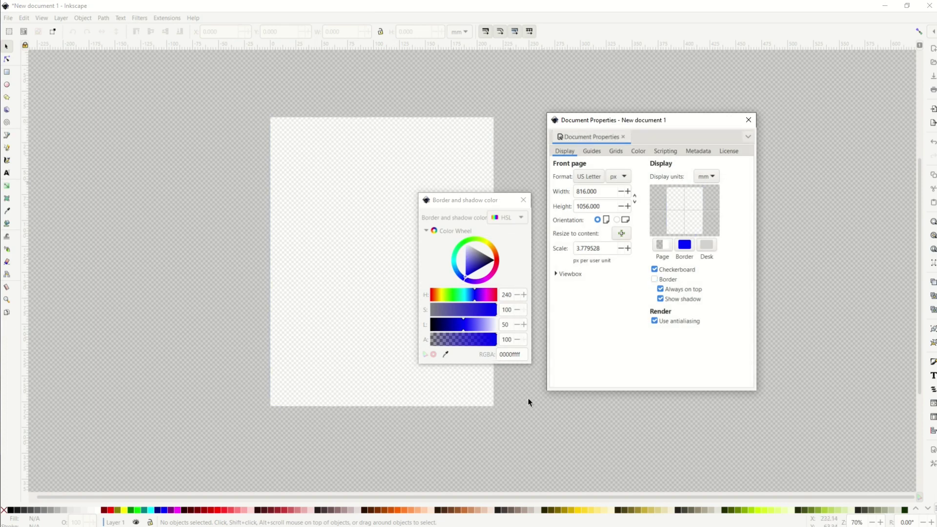
click(707, 244)
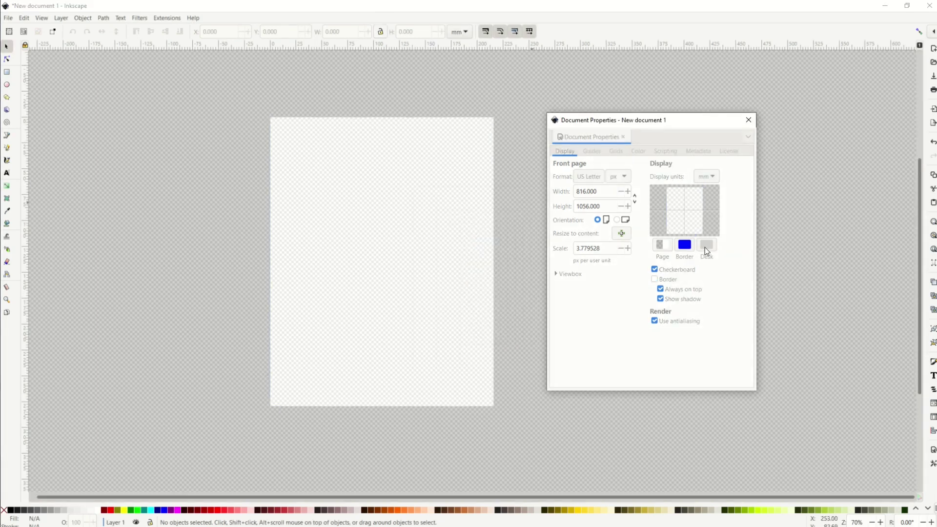
click(495, 263)
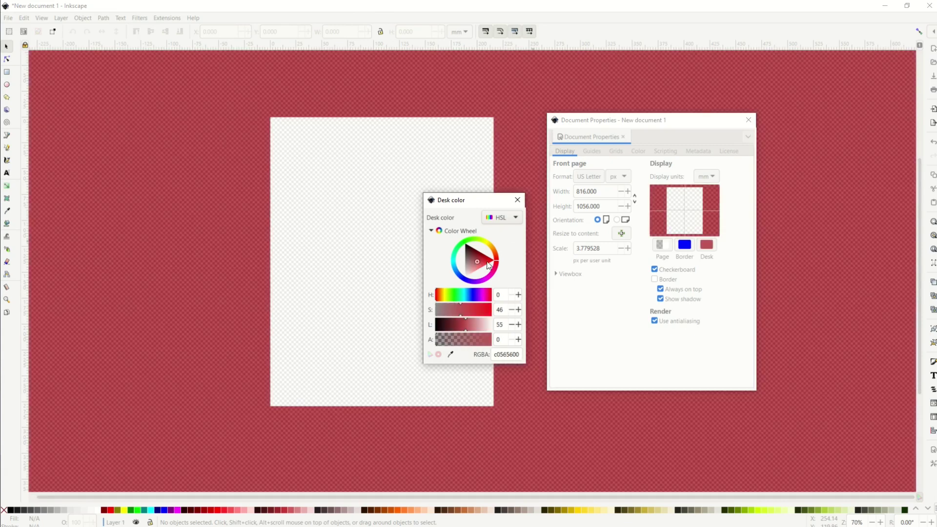
mouse_move(497, 265)
mouse_down()
mouse_move(465, 244)
mouse_move(456, 281)
mouse_move(479, 262)
mouse_up()
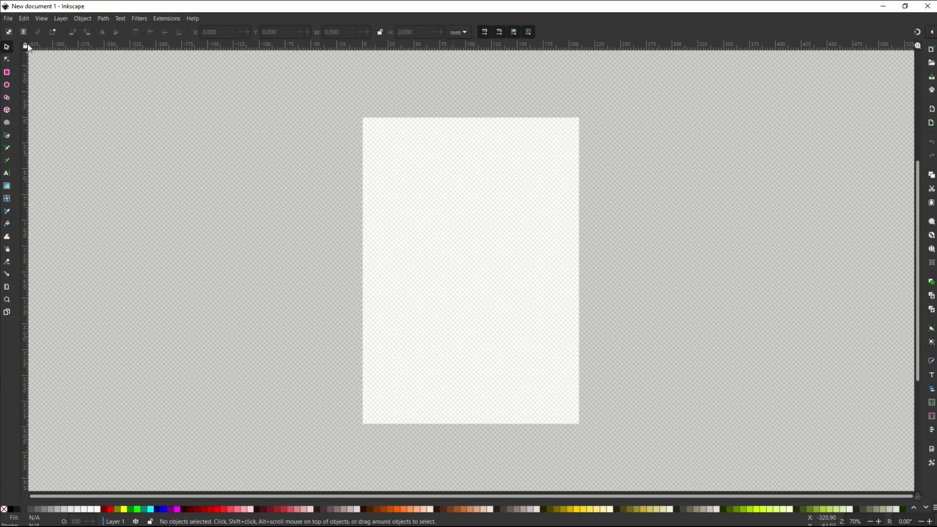
click(23, 20)
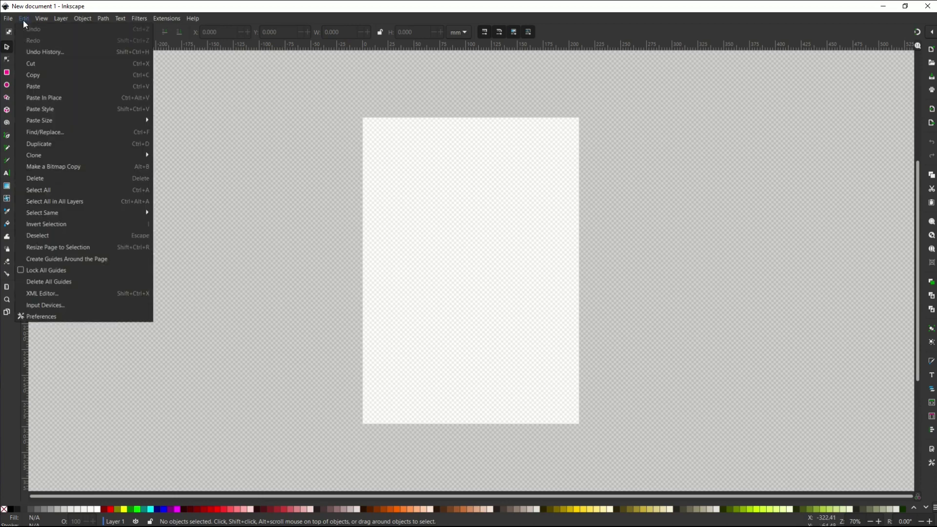
click(57, 317)
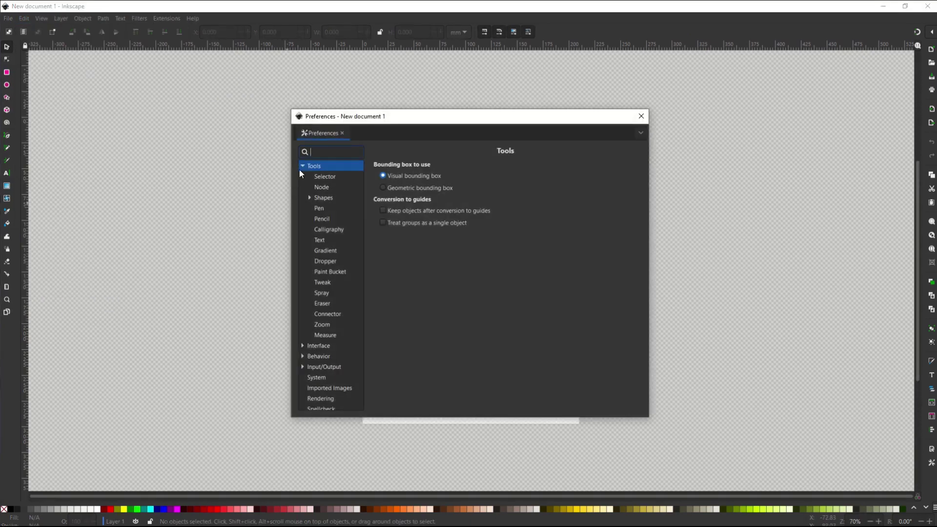
click(303, 167)
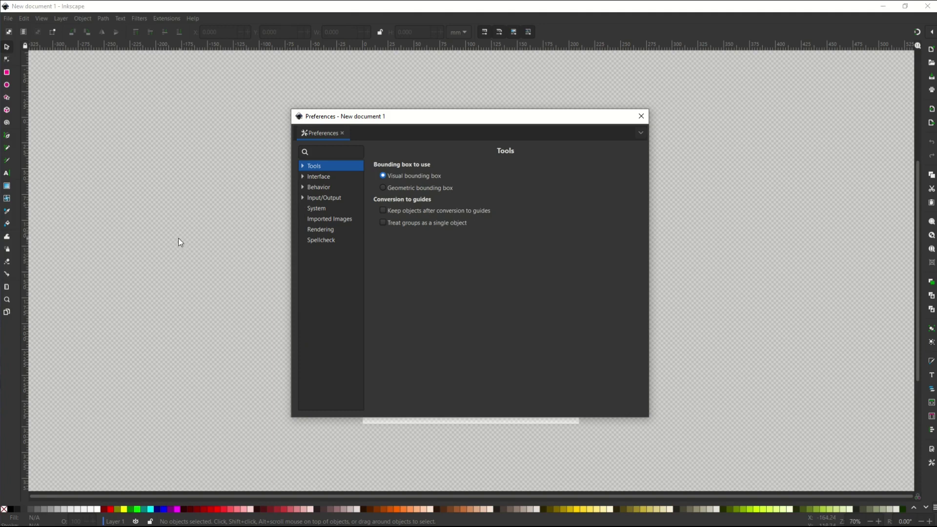
click(302, 177)
click(320, 187)
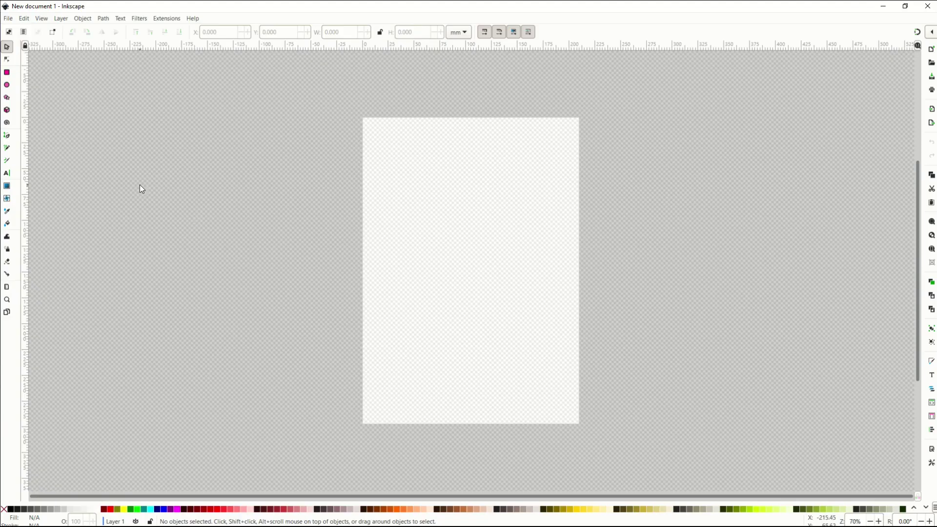
Import BIRTHDAY CAKE.png as an embedded image with Smooth rendering.
click(8, 18)
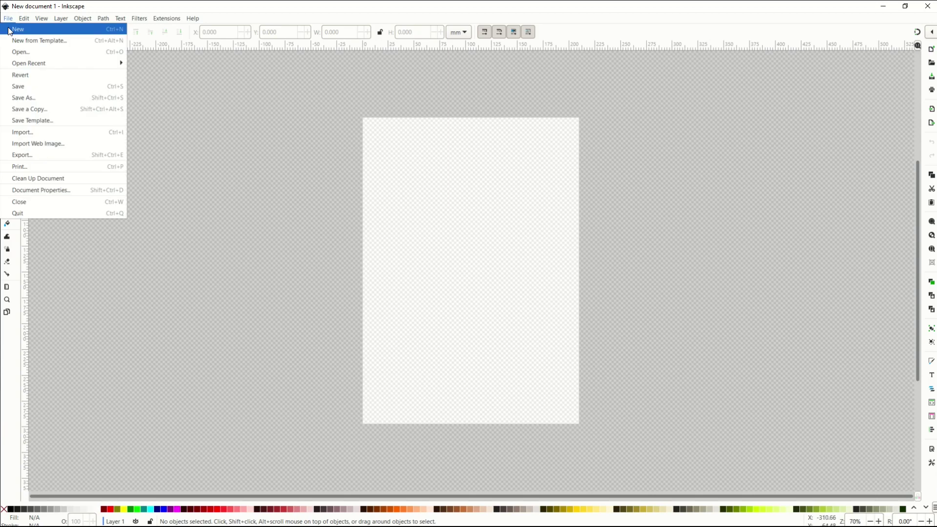
click(18, 52)
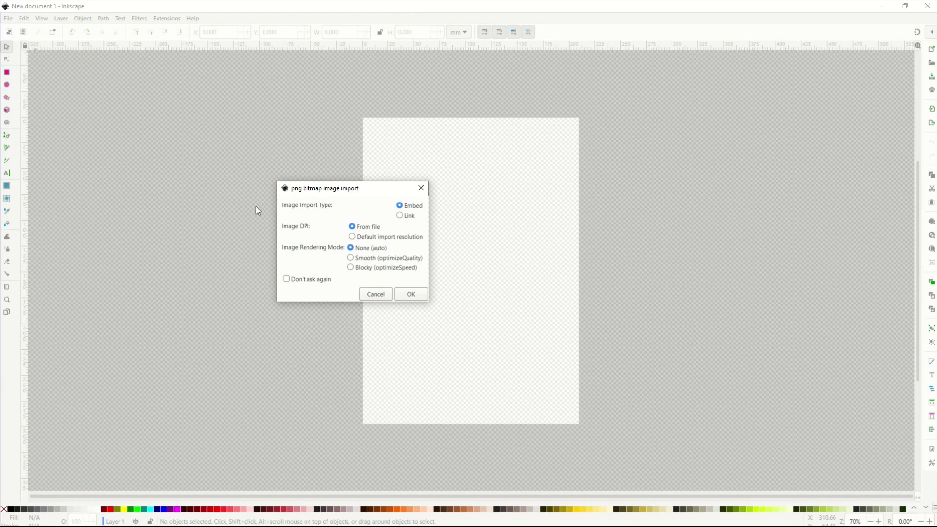
click(351, 258)
click(403, 290)
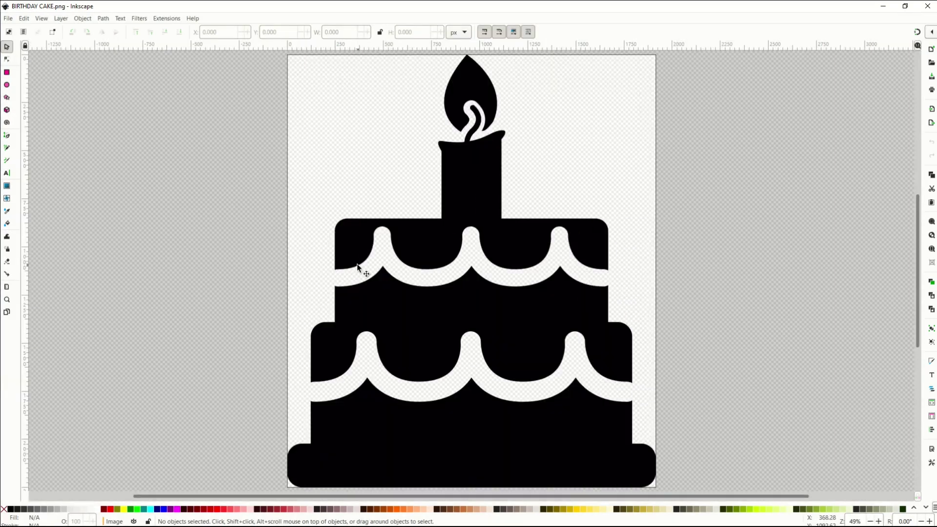
Select the imported cake image and confirm it has no editable nodes.
click(350, 253)
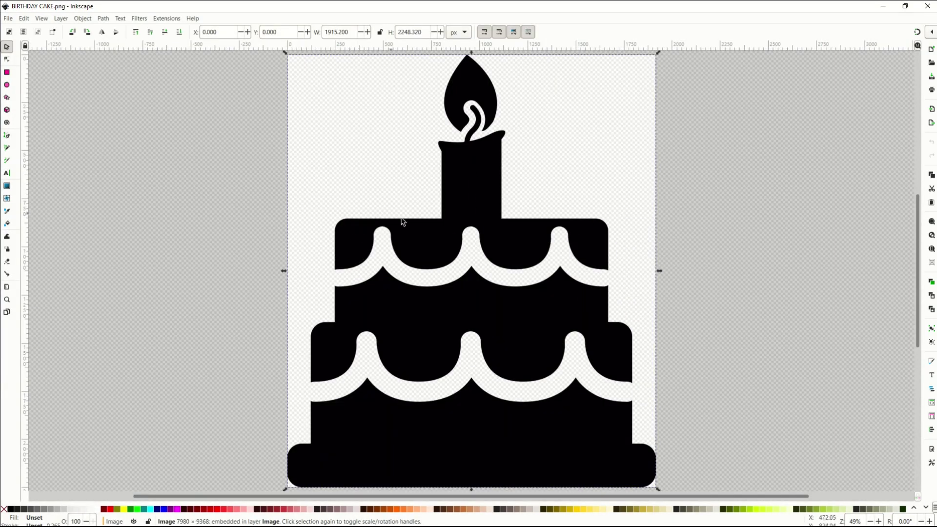
click(7, 60)
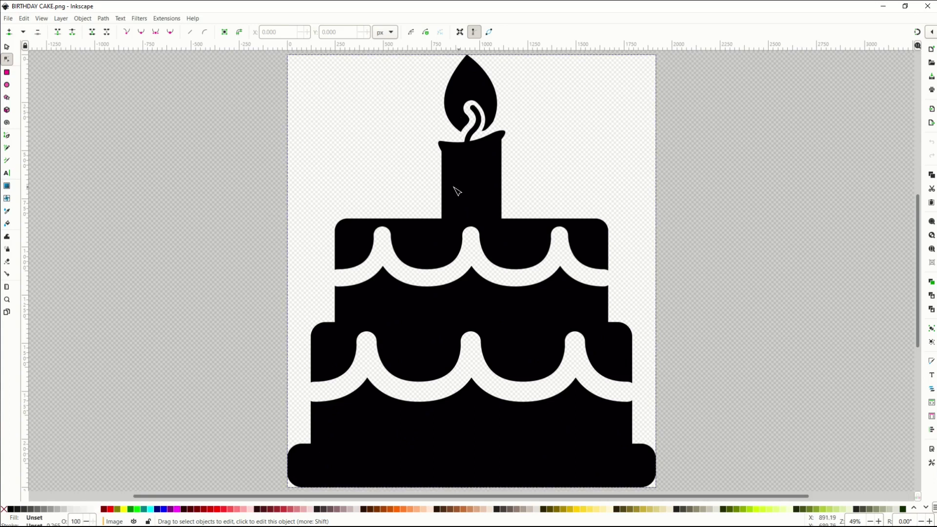
click(7, 47)
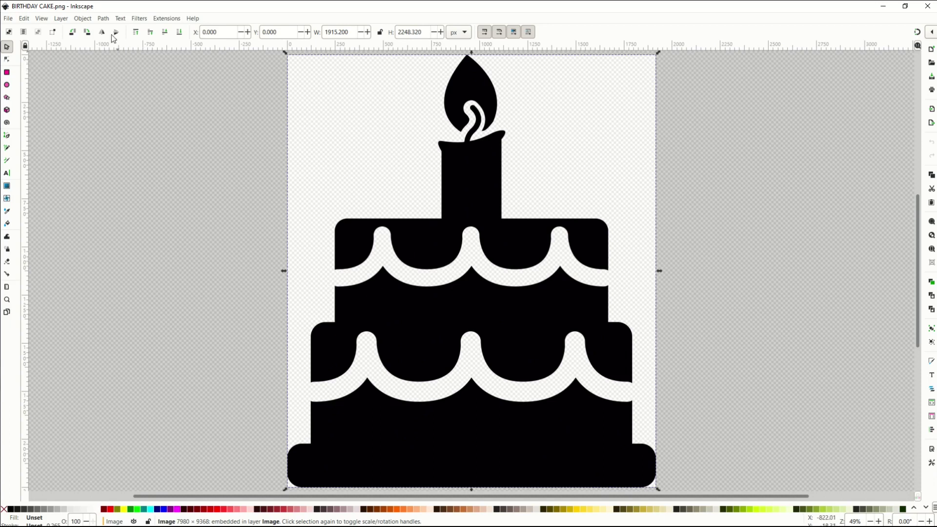
click(104, 20)
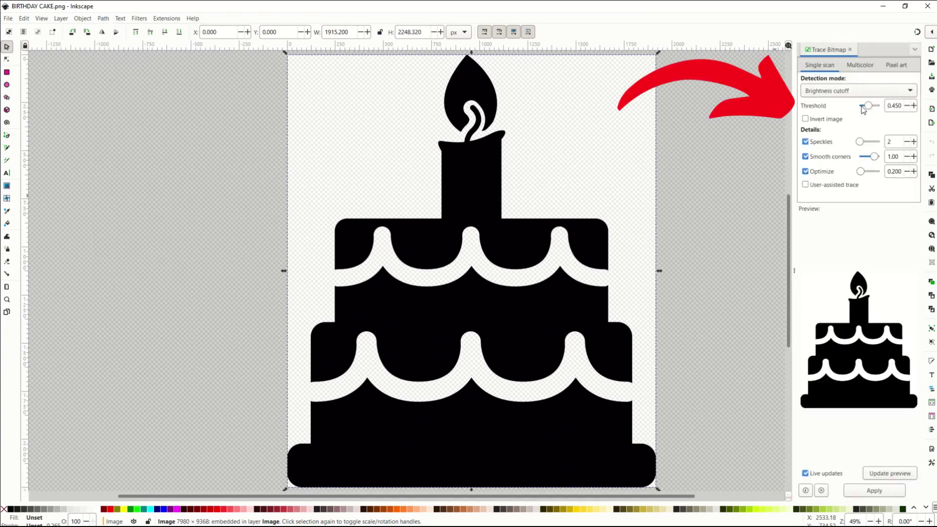
Trace the cake with Brightness cutoff at threshold 0.625, producing a 283-node path.
drag(876, 106, 883, 102)
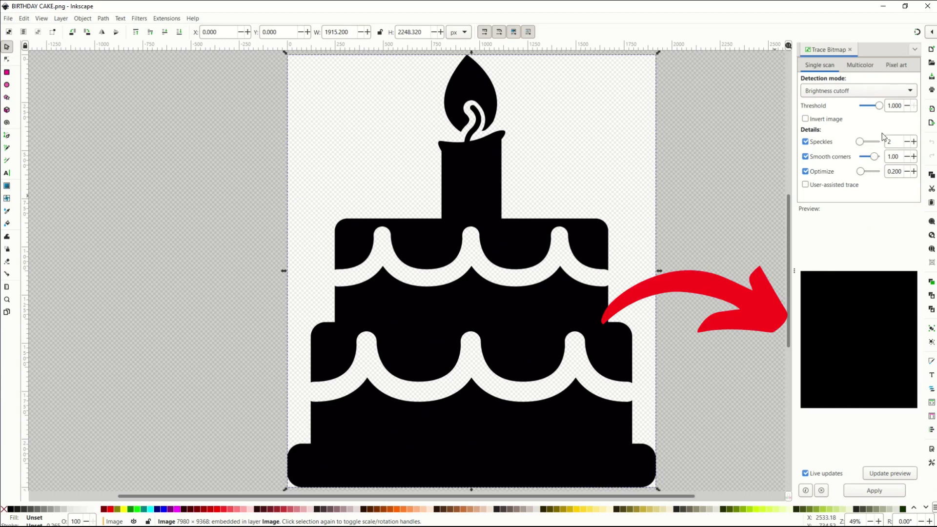
drag(865, 107, 858, 107)
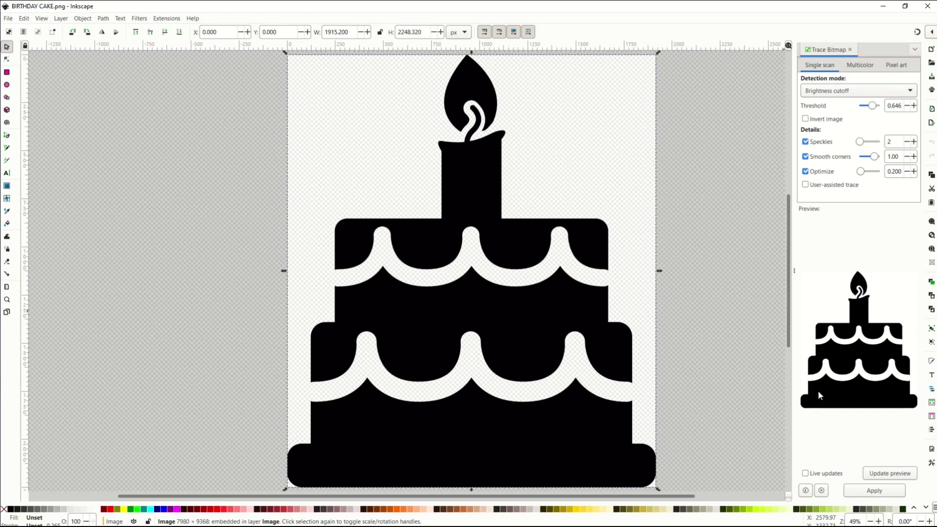
scroll(866, 107, down, 2)
click(866, 492)
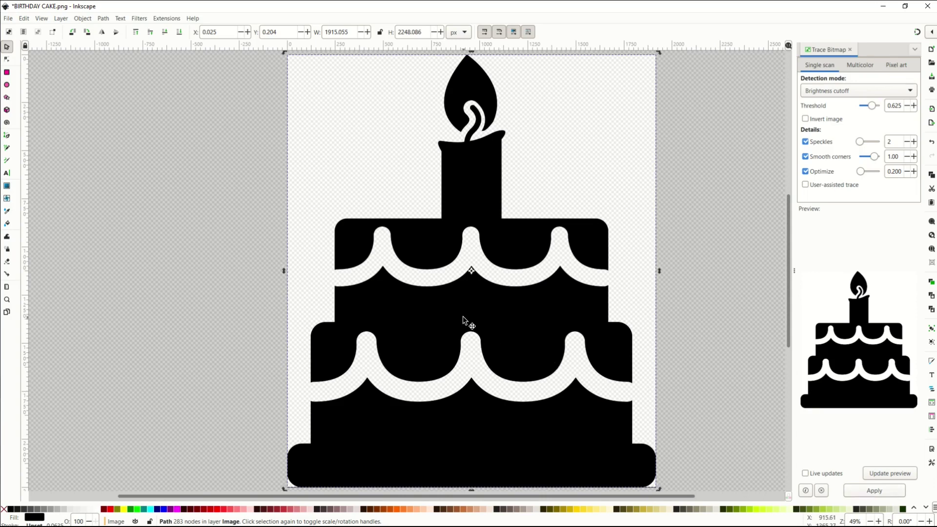
Move the traced cake aside, delete the original bitmap, and select the 283-node vector.
drag(473, 322, 201, 314)
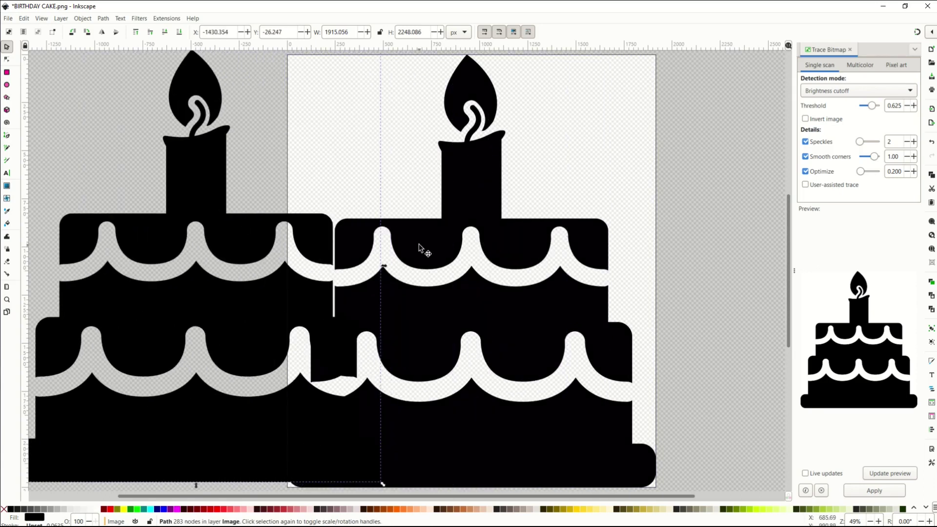
click(8, 61)
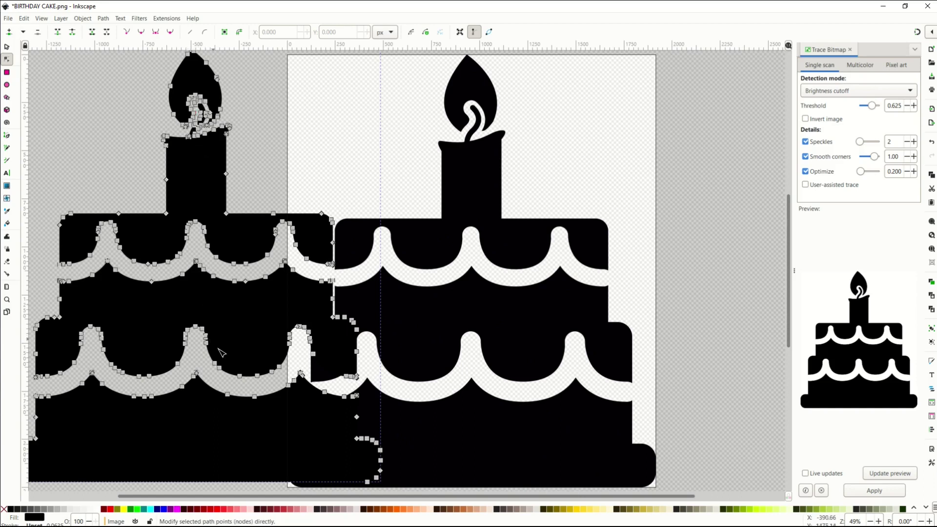
click(471, 332)
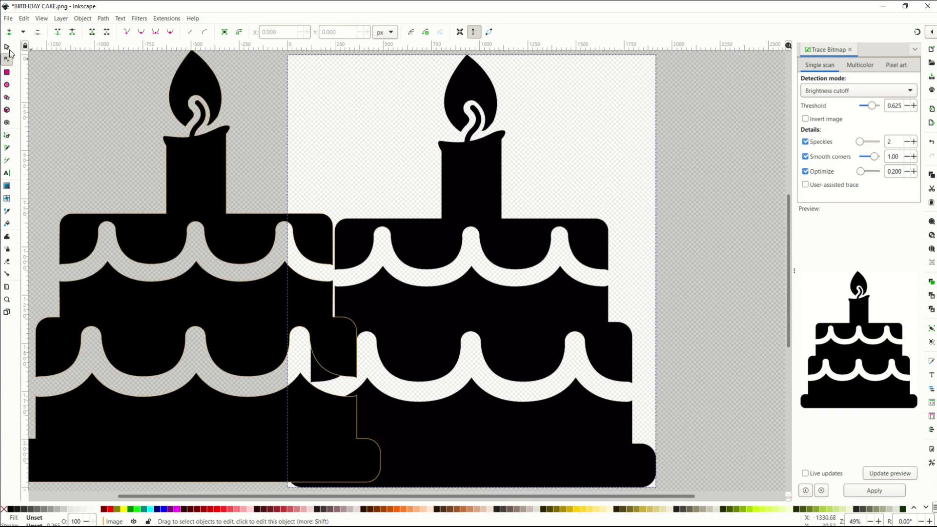
key(s)
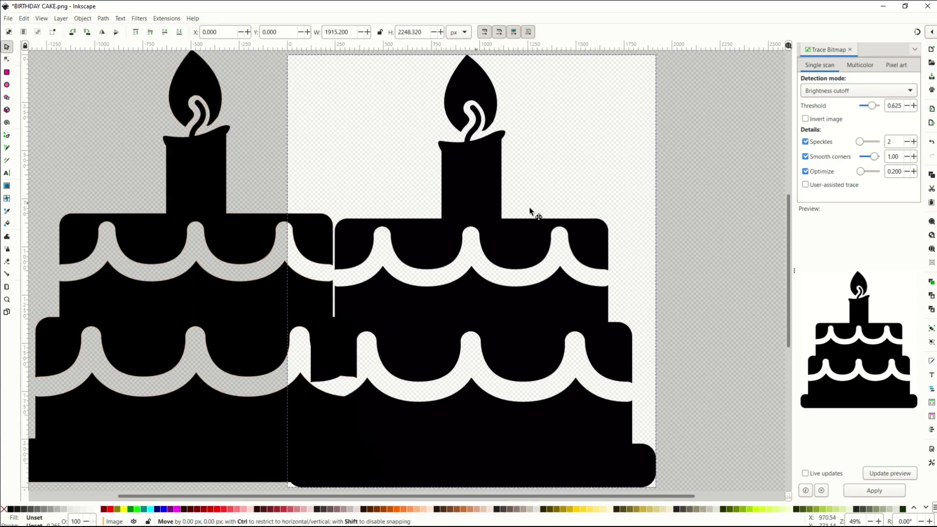
drag(500, 237, 507, 229)
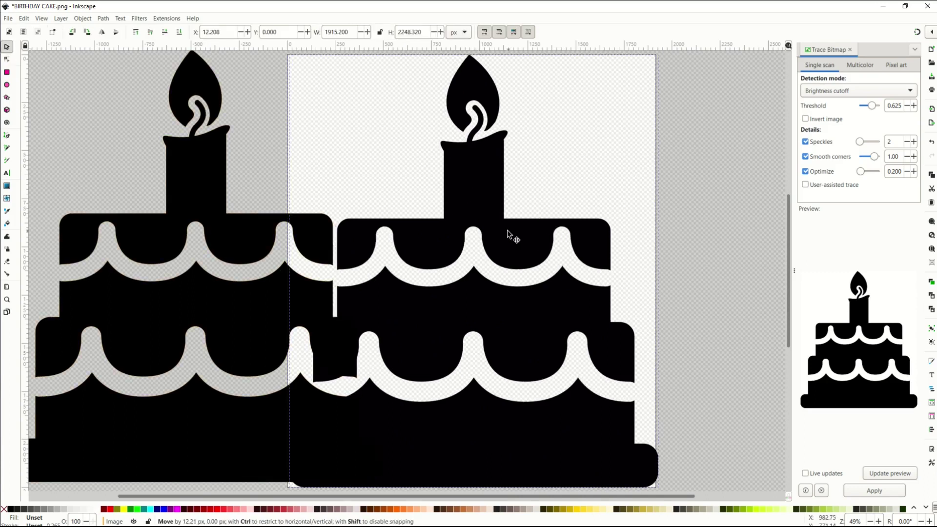
key(Delete)
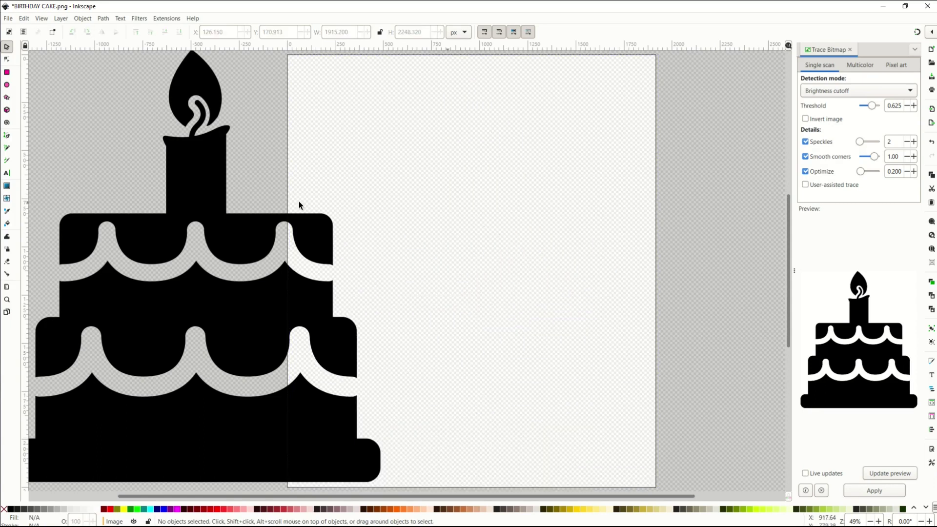
click(192, 194)
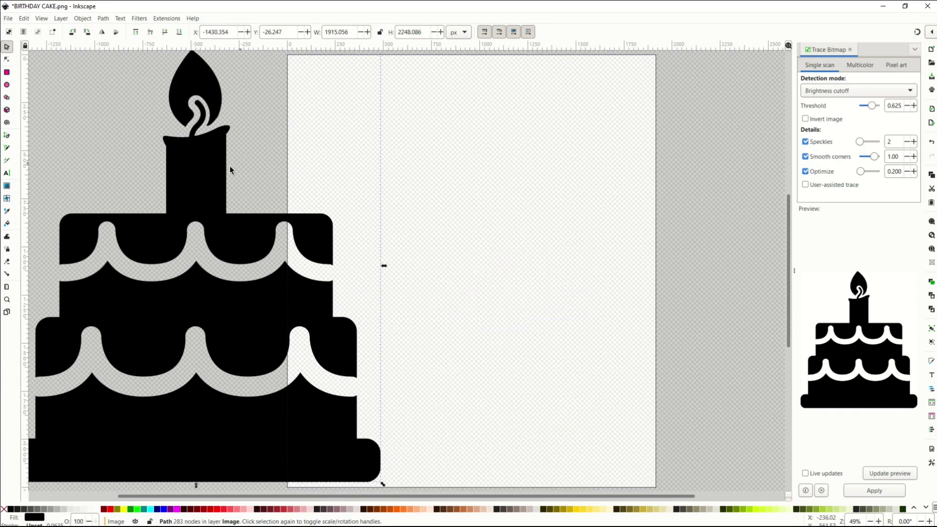
Scale the traced cake proportionally to about 700 × 822 px and center it on the page.
drag(237, 186, 457, 187)
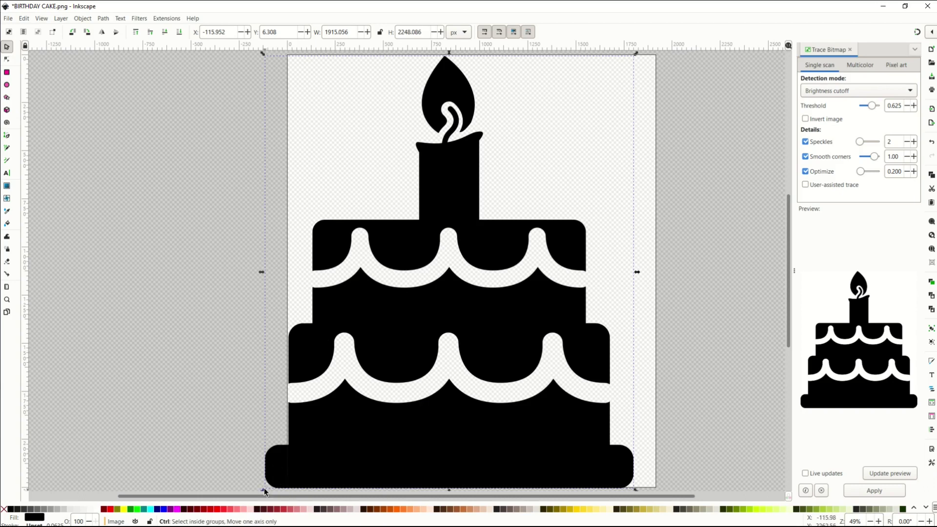
drag(262, 489, 326, 481)
drag(324, 420, 281, 412)
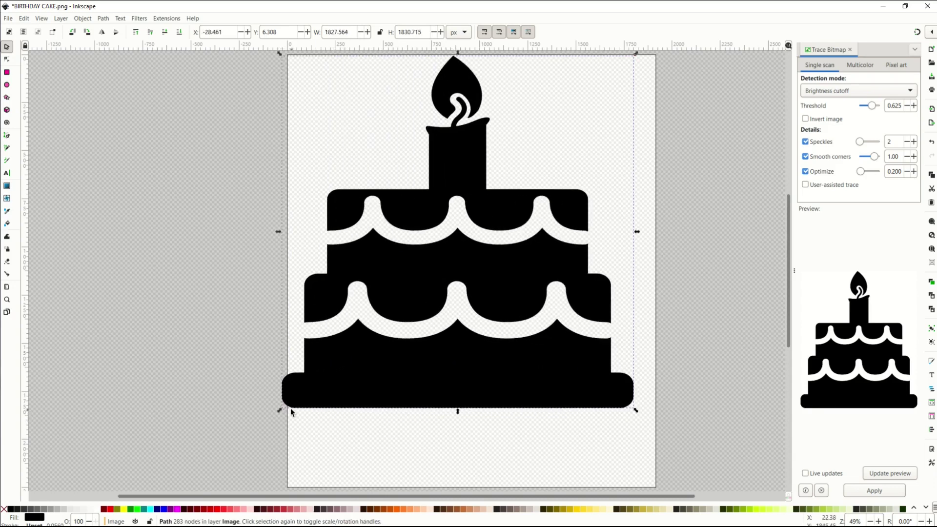
key(ctrl+z)
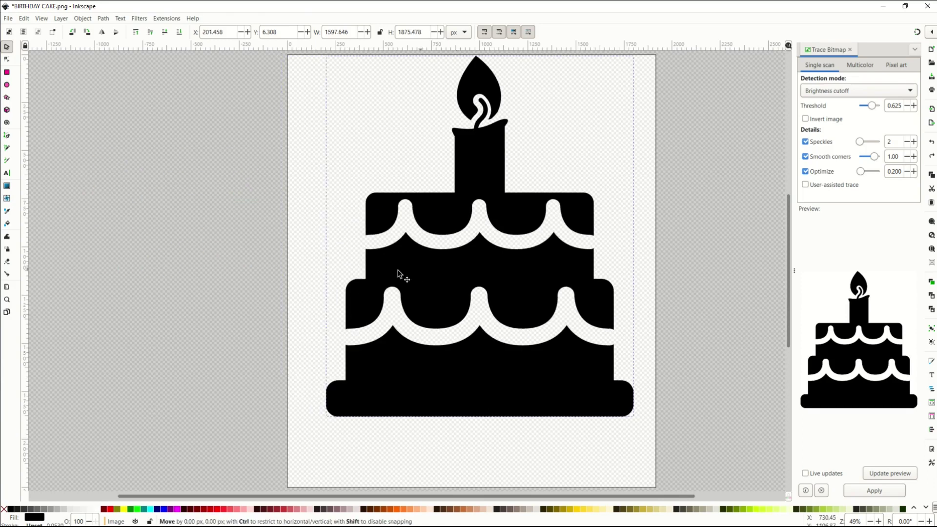
drag(426, 285, 392, 309)
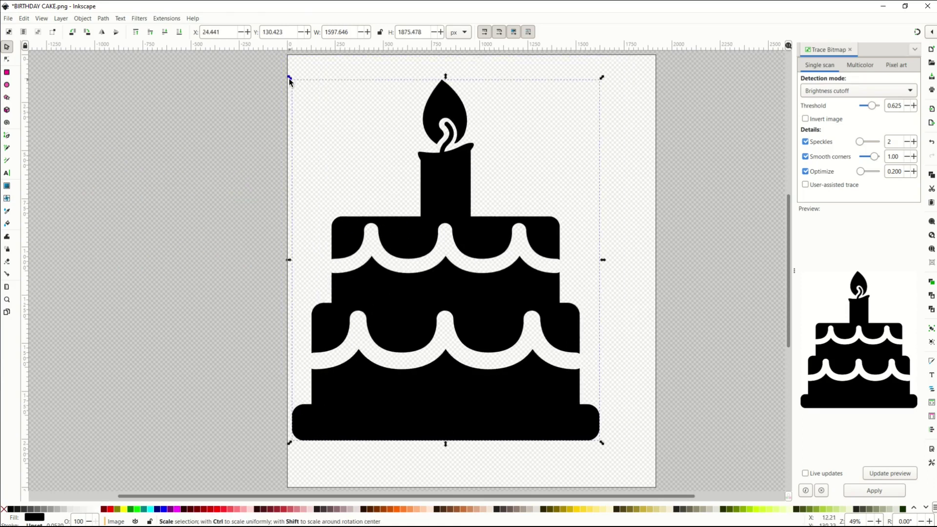
drag(288, 78, 461, 283)
drag(524, 325, 473, 232)
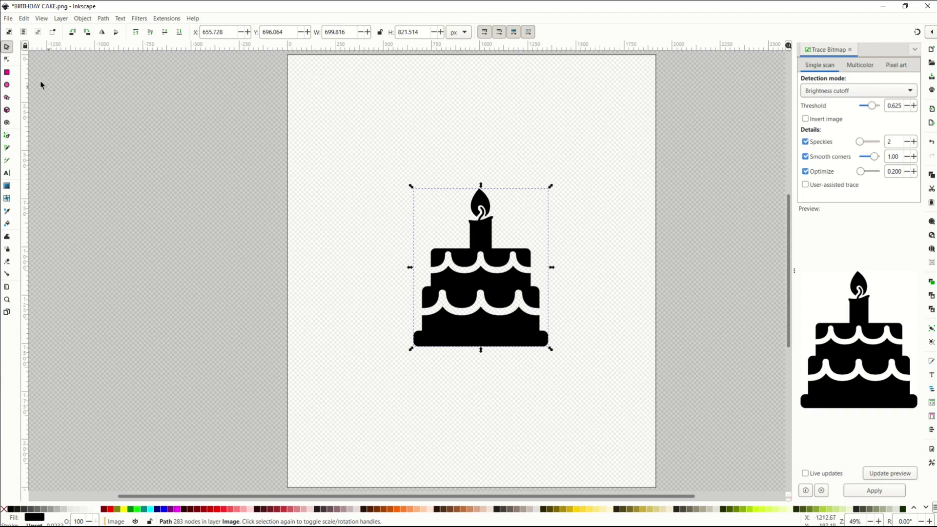
Show the cake's editable nodes and test-drag a candle node and segment, undoing both edits.
click(7, 59)
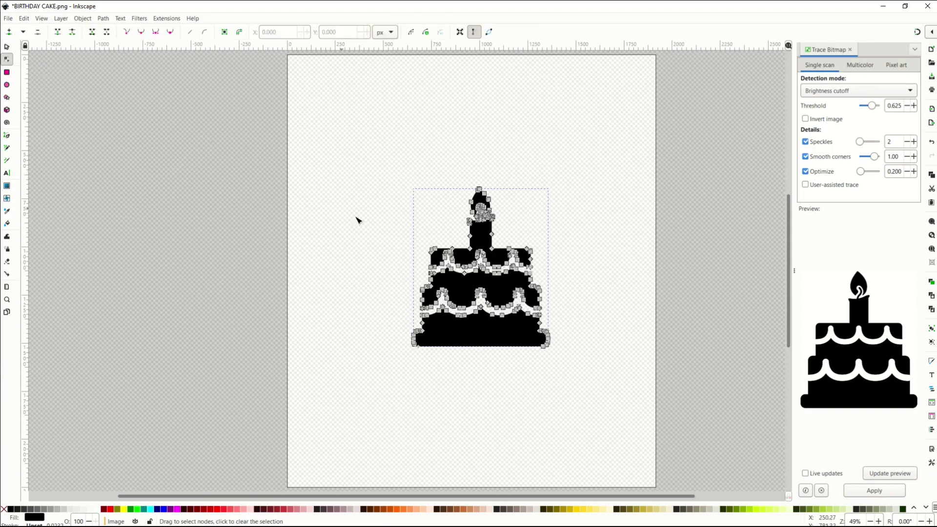
scroll(480, 264, up, 3)
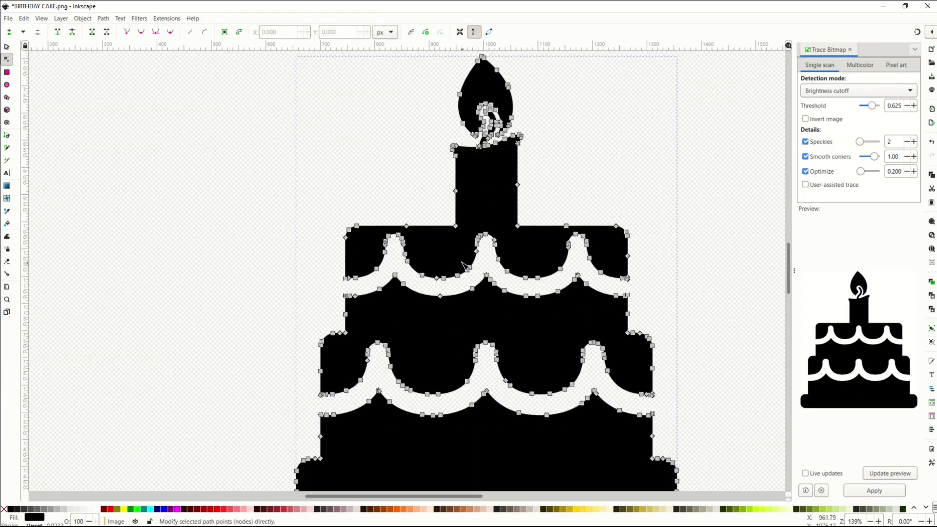
scroll(464, 266, up, 1)
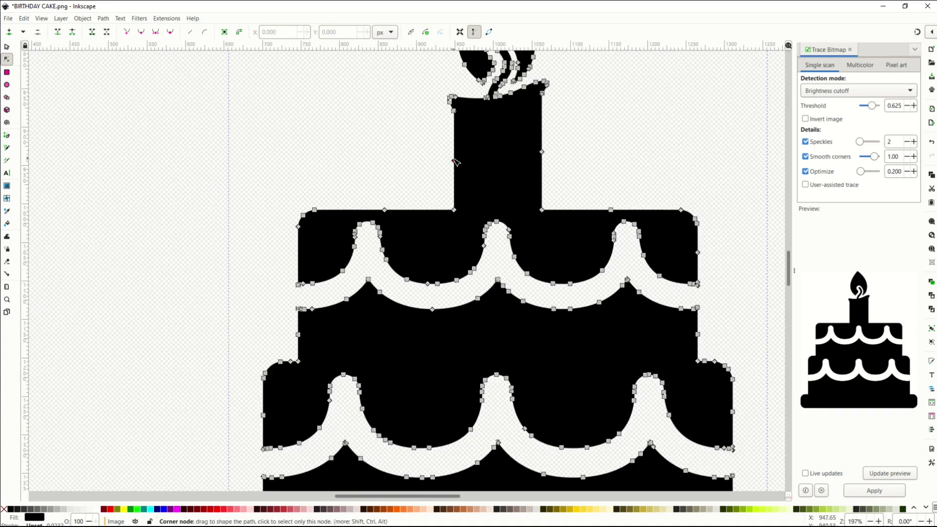
mouse_move(454, 162)
mouse_down()
mouse_move(408, 161)
mouse_move(442, 168)
mouse_up()
key(ctrl+z)
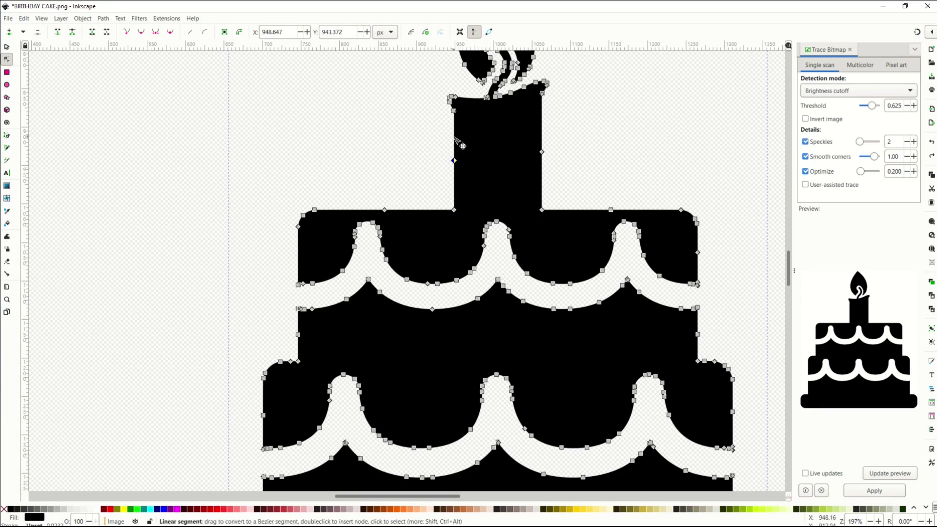
drag(454, 143, 426, 148)
key(ctrl+z)
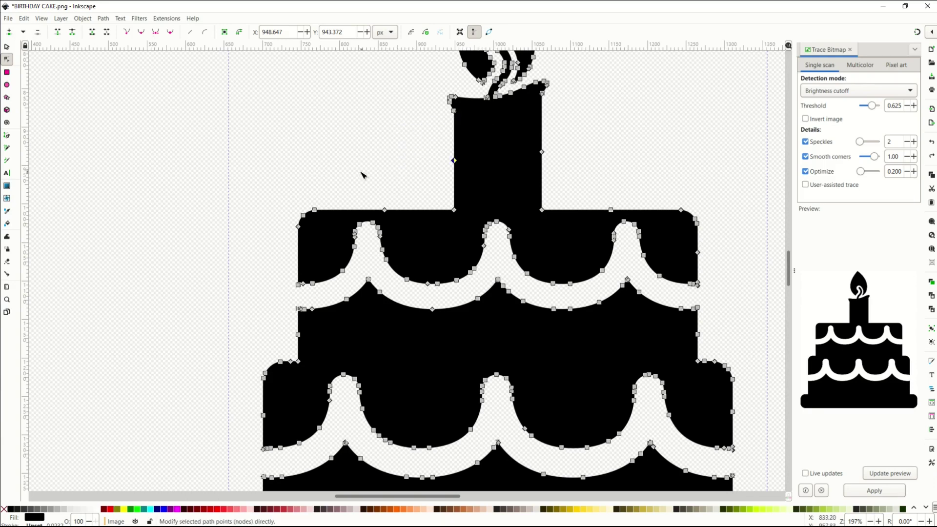
scroll(359, 176, down, 1)
scroll(357, 175, down, 1)
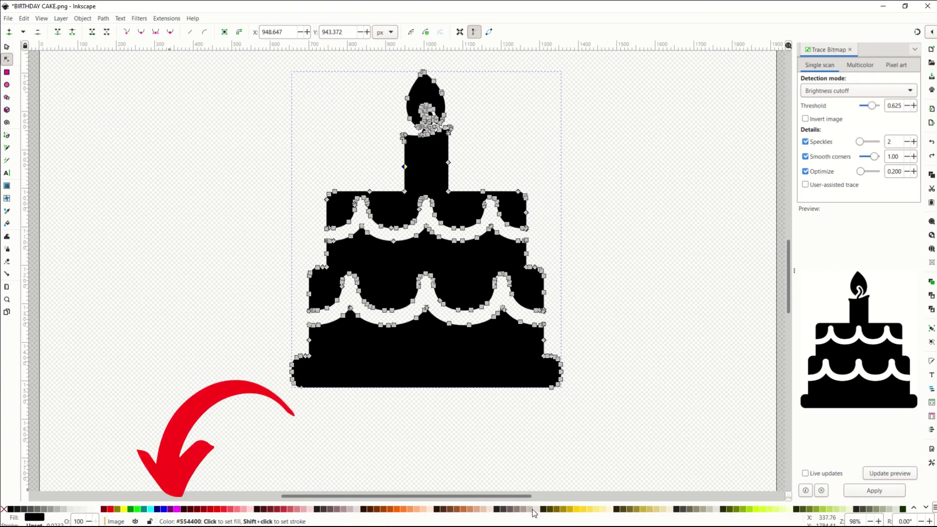
click(176, 509)
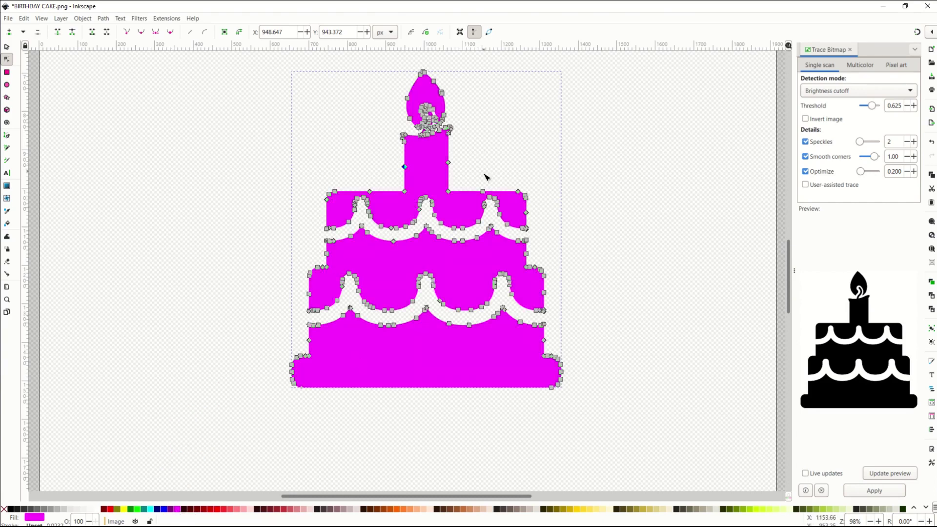
click(11, 509)
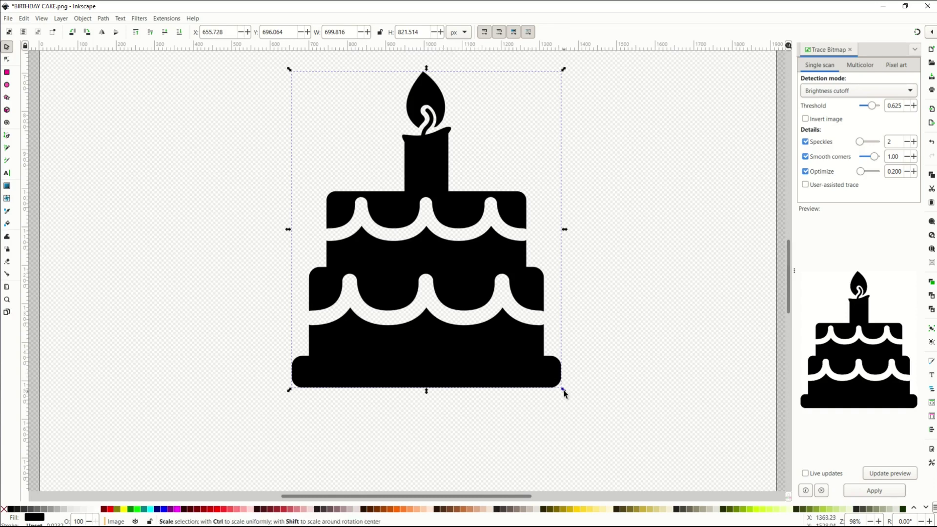
Scale the traced cake to roughly 400 × 469 px and move it down and right.
drag(564, 394, 447, 293)
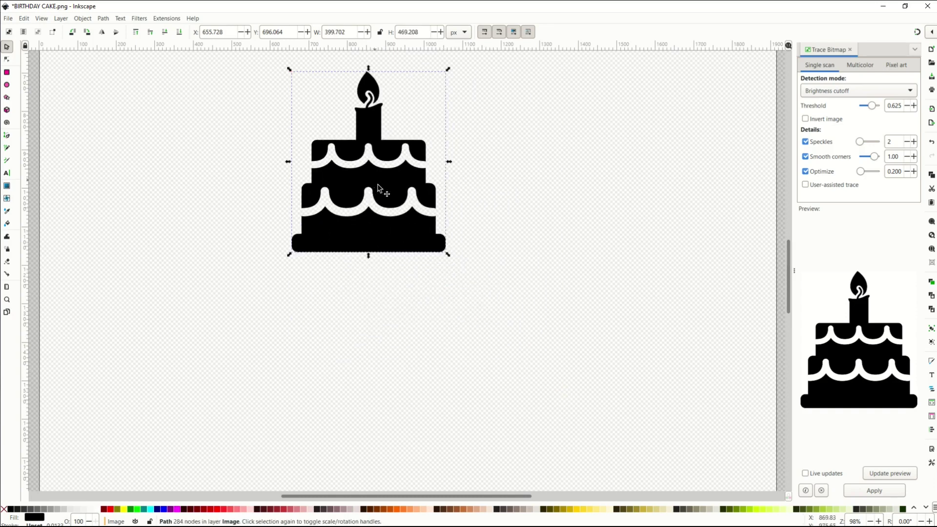
drag(378, 188, 429, 287)
ctrl+scroll(386, 259, down, 2)
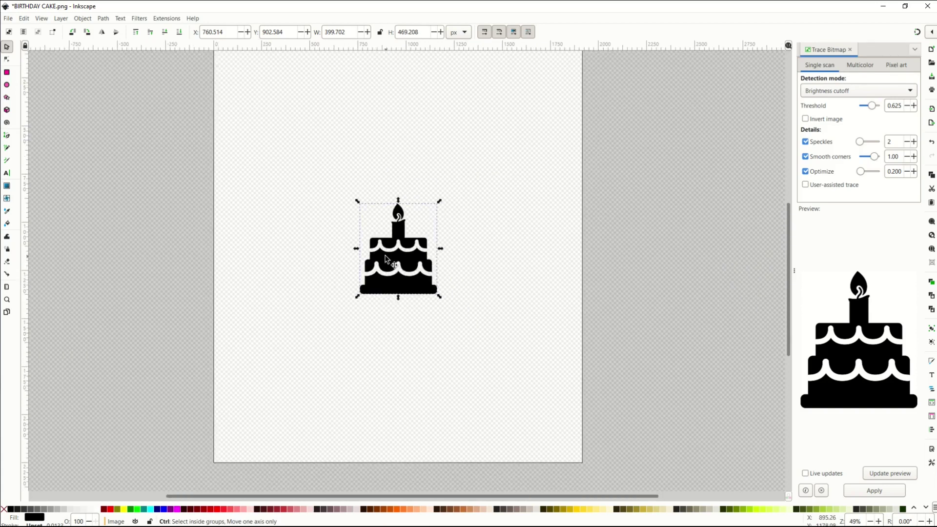
ctrl+scroll(386, 259, down, 1)
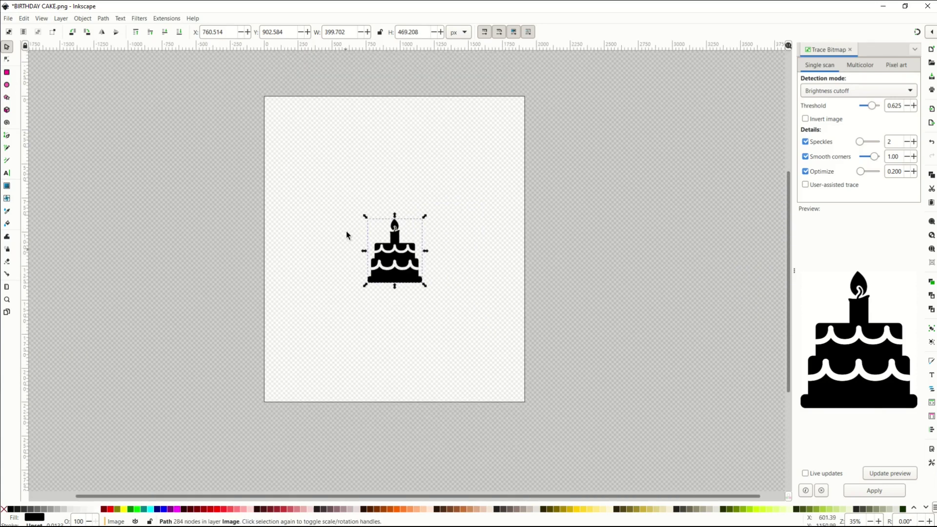
key(ctrl)
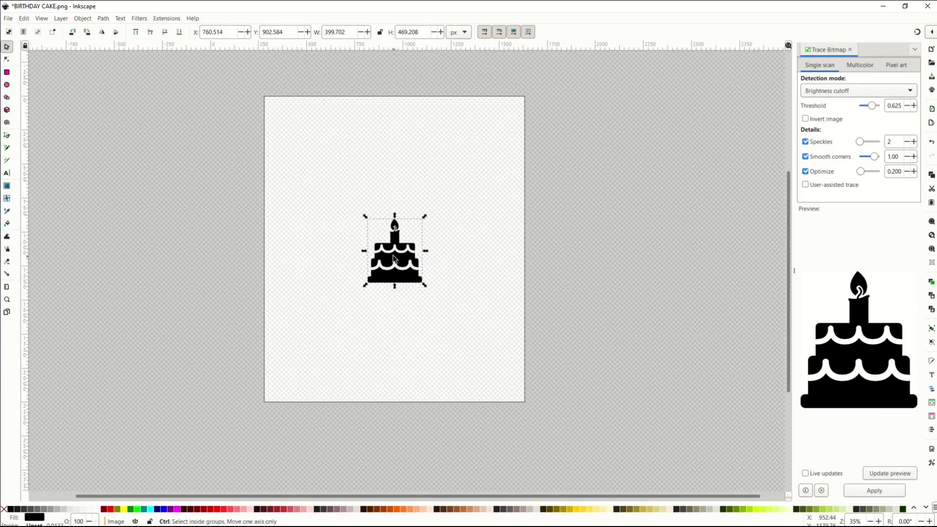
ctrl+scroll(394, 259, up, 4)
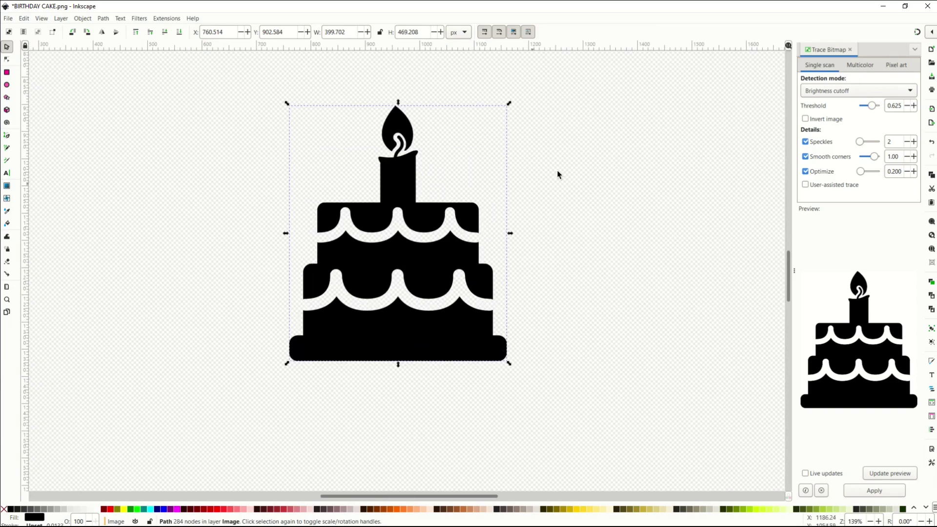
Nudge the cake up-right and set the PNG export area to Selection at 400 × 469 px.
click(930, 123)
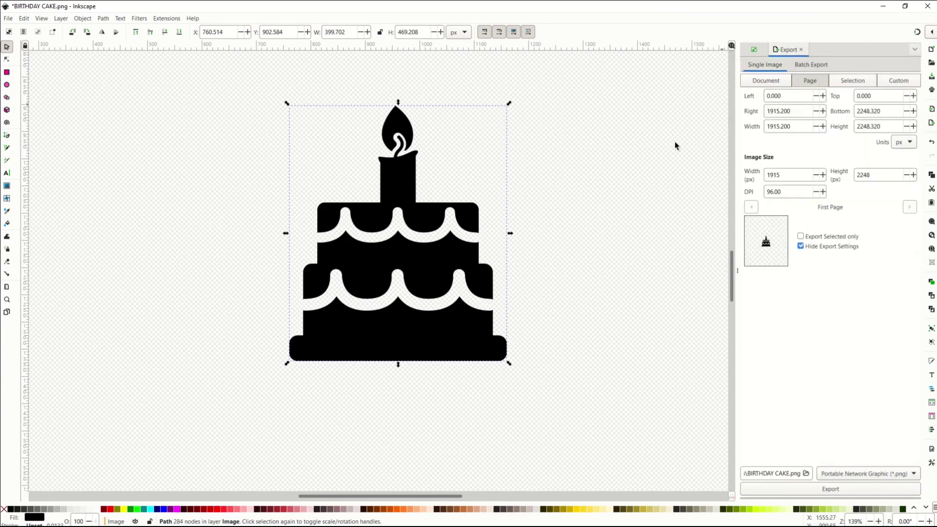
scroll(552, 178, right, 3)
scroll(552, 178, up, 1)
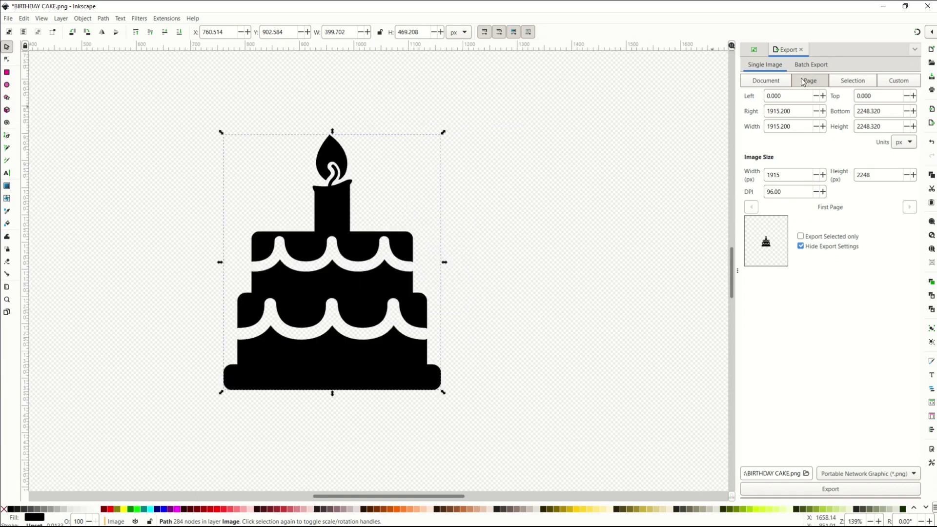
click(803, 82)
scroll(398, 190, down, 2)
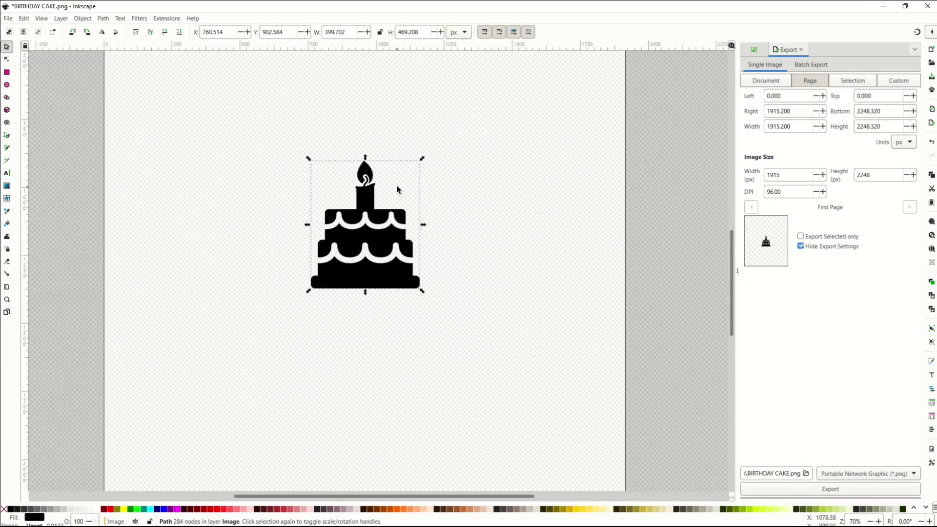
scroll(398, 191, down, 1)
scroll(344, 174, down, 1)
scroll(273, 132, up, 2)
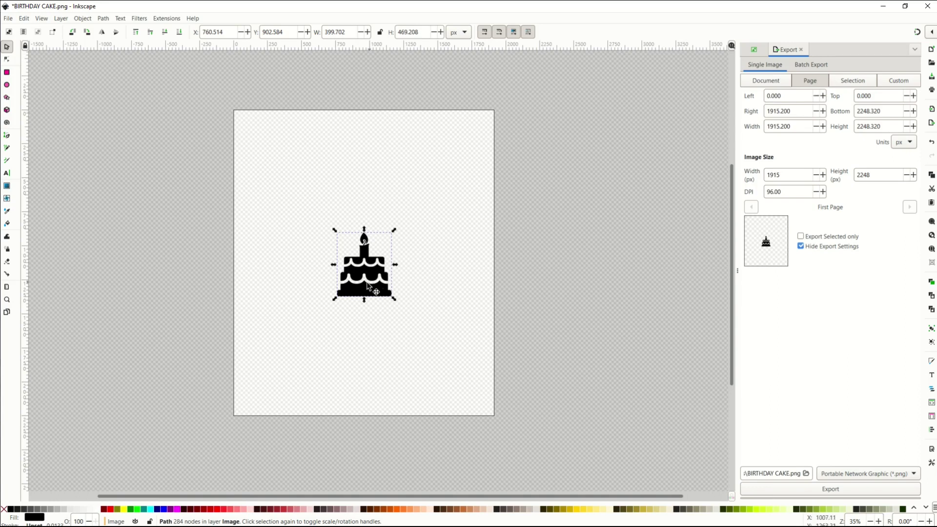
mouse_move(346, 293)
mouse_down()
mouse_move(334, 292)
mouse_move(352, 279)
mouse_up()
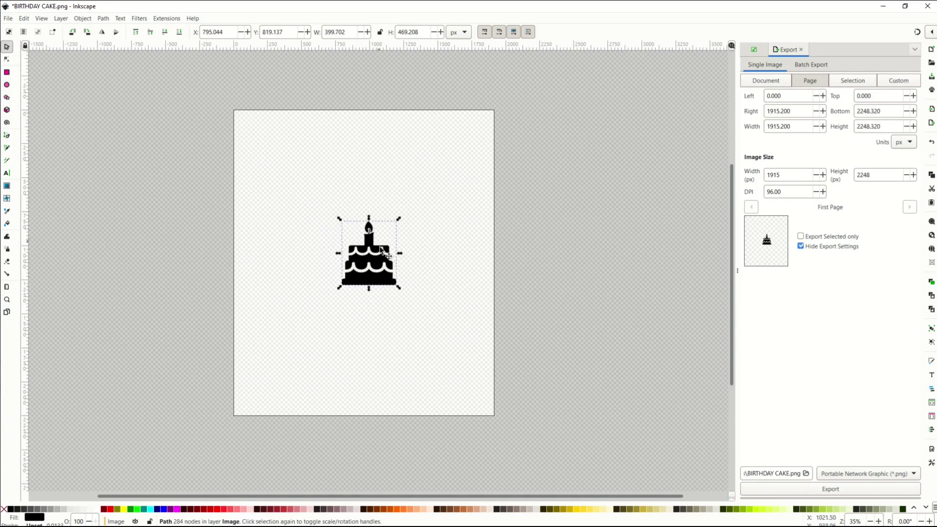
click(850, 81)
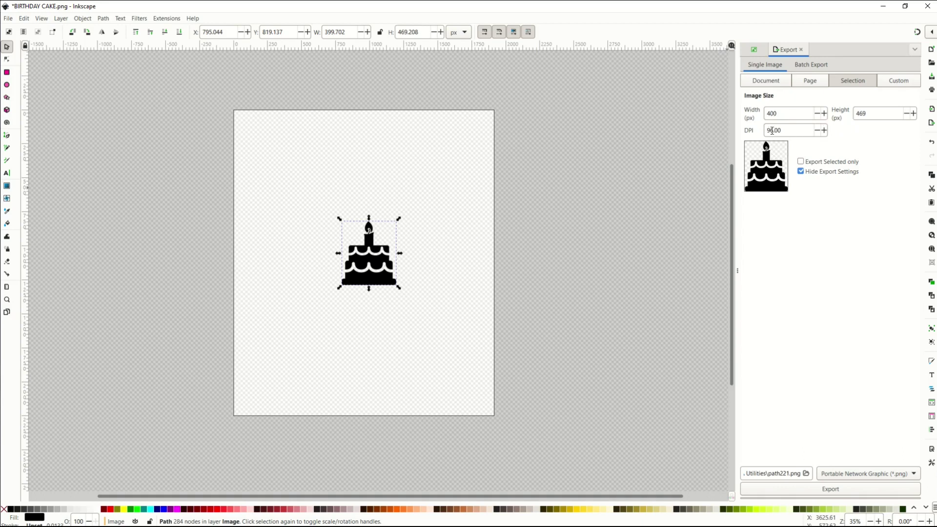
Set the export resolution to 300 DPI and enlarge the cake to nearly fill the page.
drag(782, 130, 712, 131)
text(300)
key(Return)
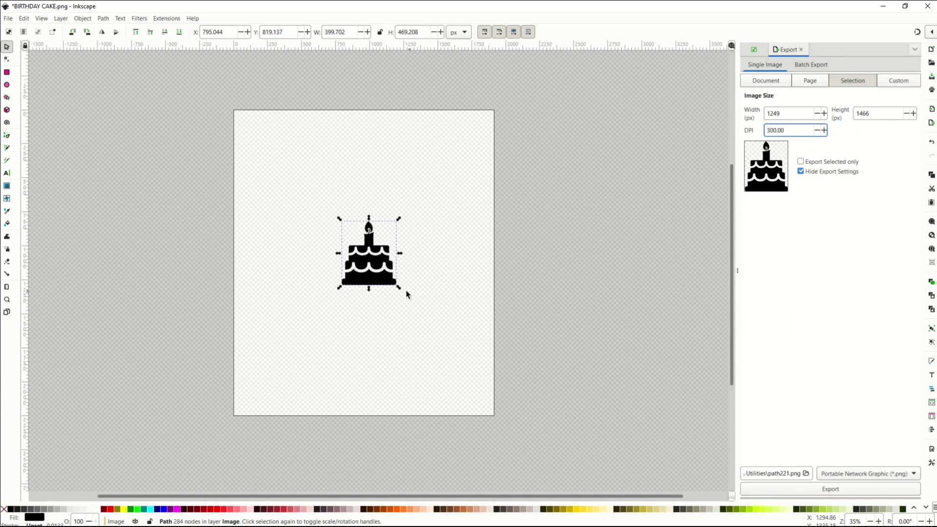
drag(399, 288, 549, 300)
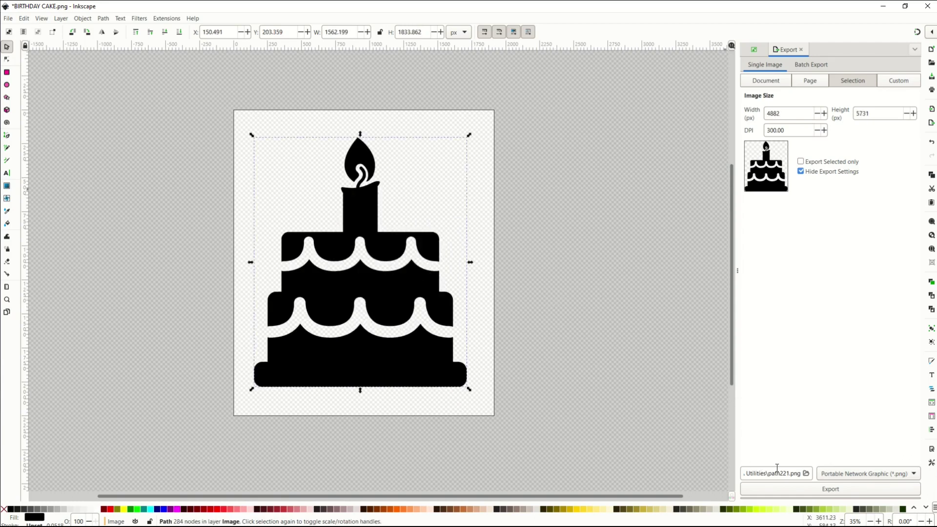
Export the cake as BIRTHDAY CAKE.png into the INKSCAPE 101 folder.
click(808, 475)
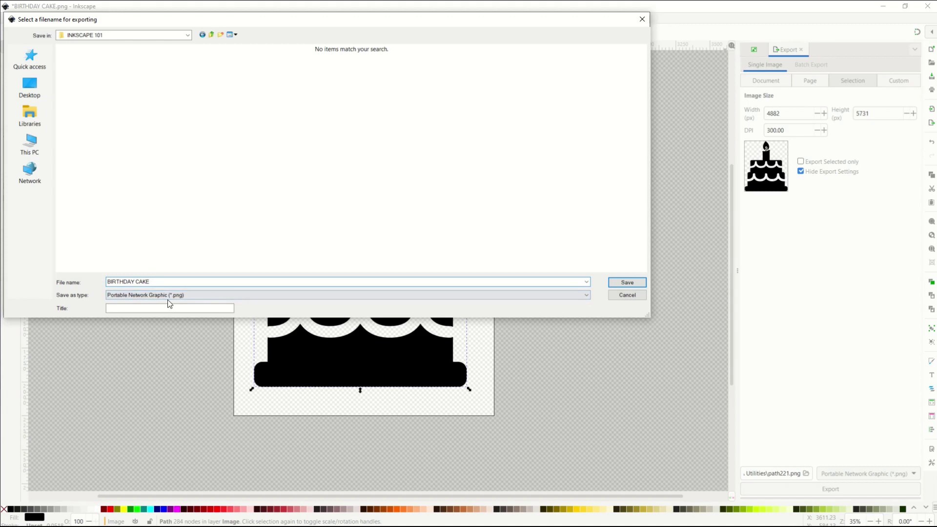
click(627, 282)
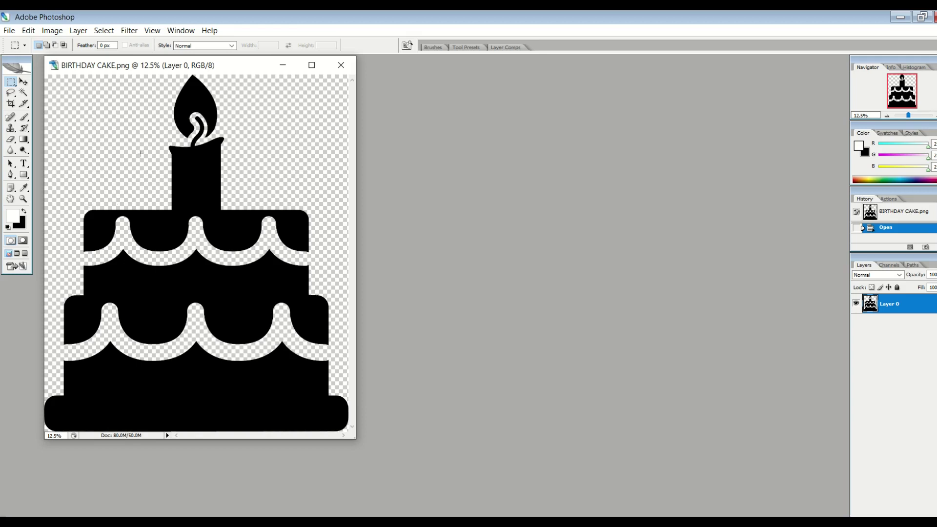
Centre the BIRTHDAY CAKE.png window, view it at Actual Pixels, and maximize it to inspect the edges.
drag(226, 68, 454, 90)
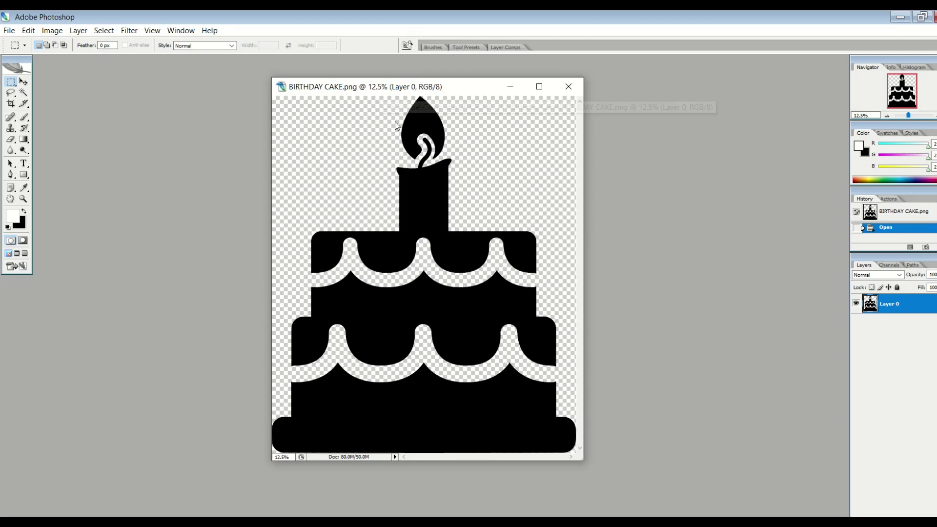
click(156, 31)
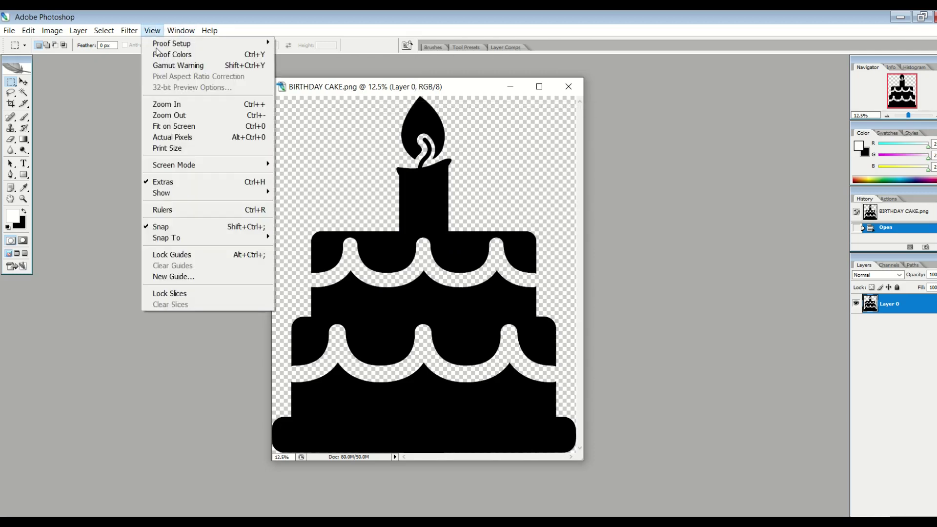
click(171, 138)
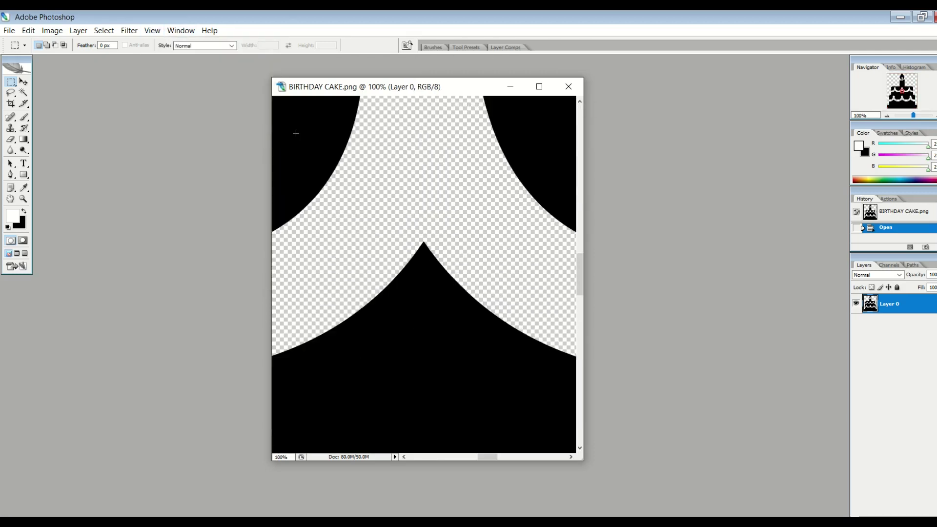
click(539, 87)
scroll(381, 132, up, 5)
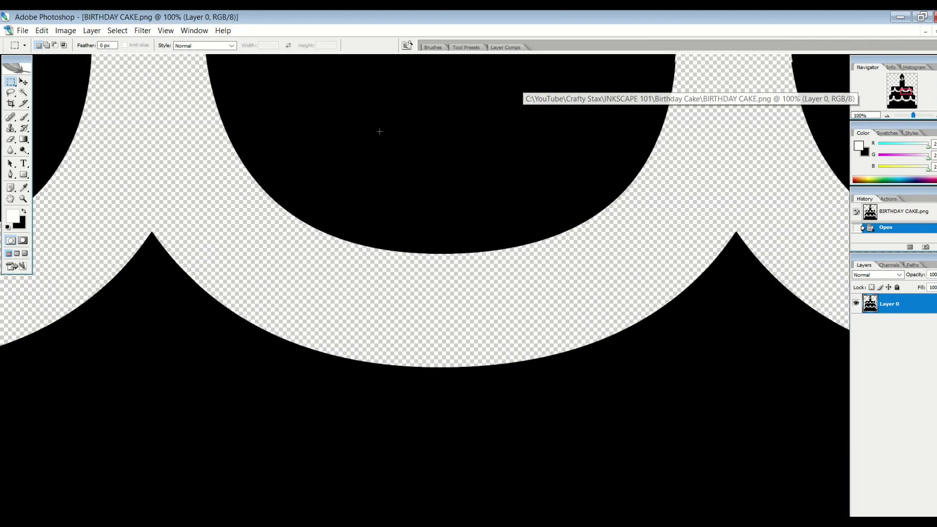
scroll(566, 189, up, 8)
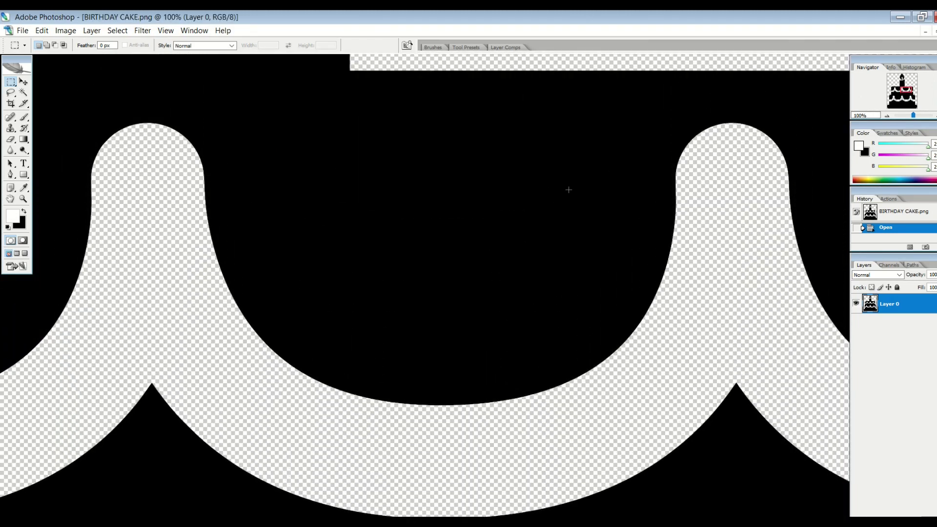
scroll(563, 189, up, 6)
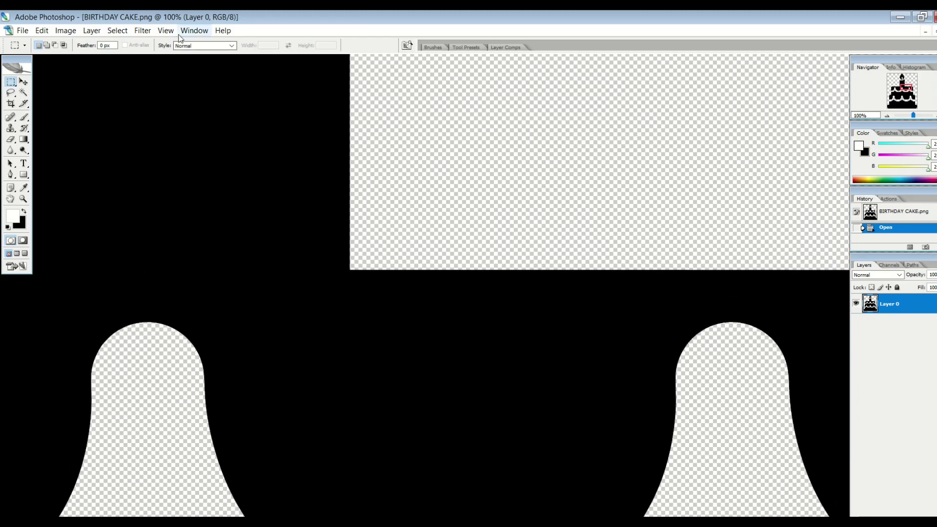
Try maroon, navy, magenta, red, dark red and dark brown fills on the cake.
click(165, 30)
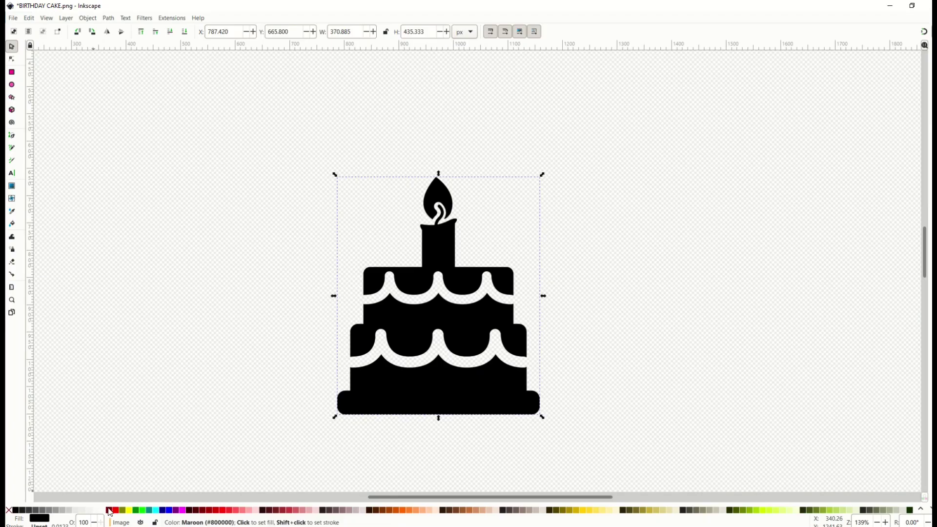
click(109, 510)
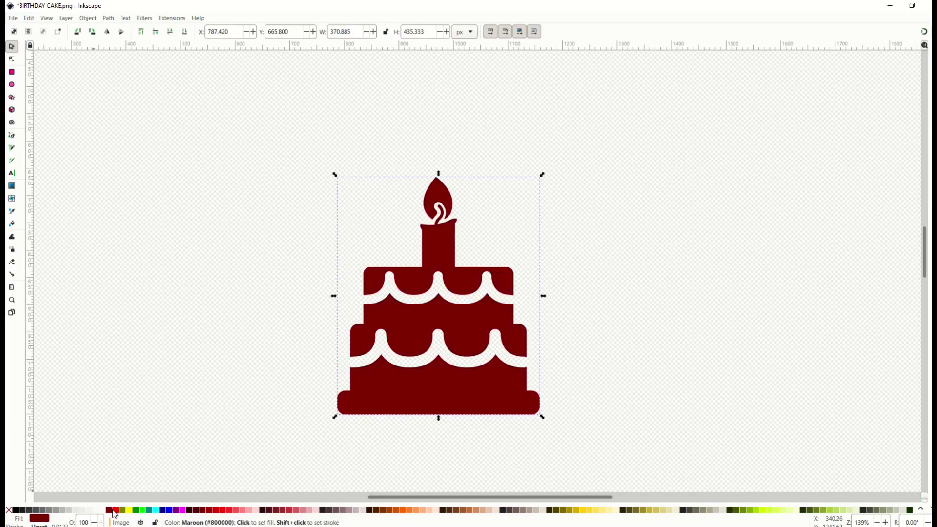
click(164, 511)
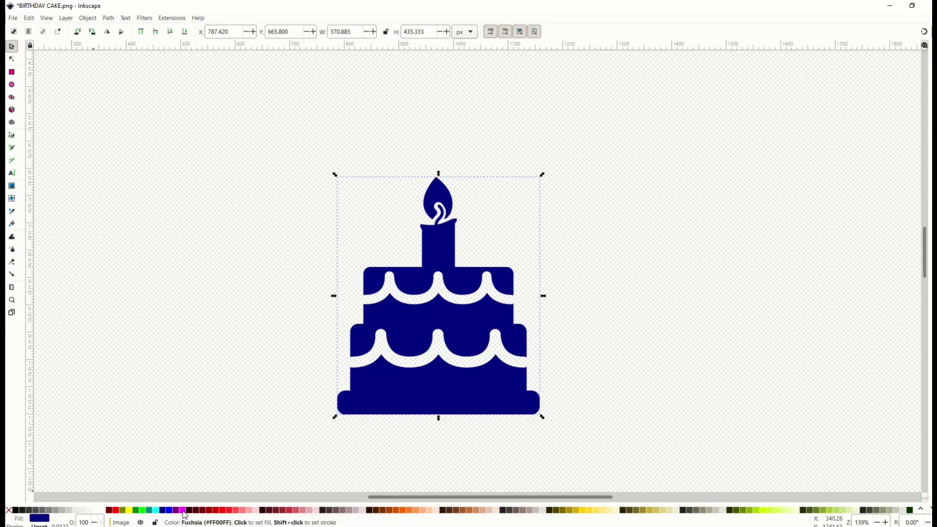
click(182, 509)
click(222, 510)
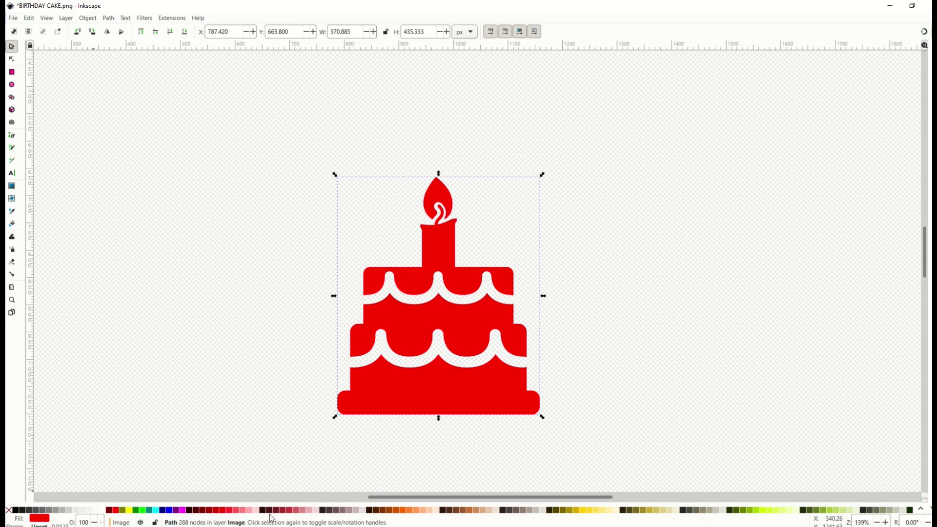
click(307, 510)
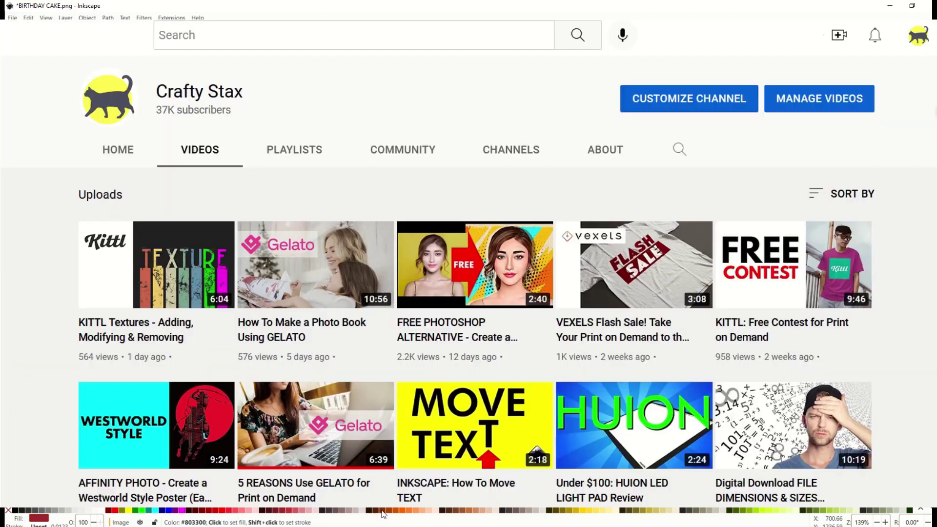
click(442, 511)
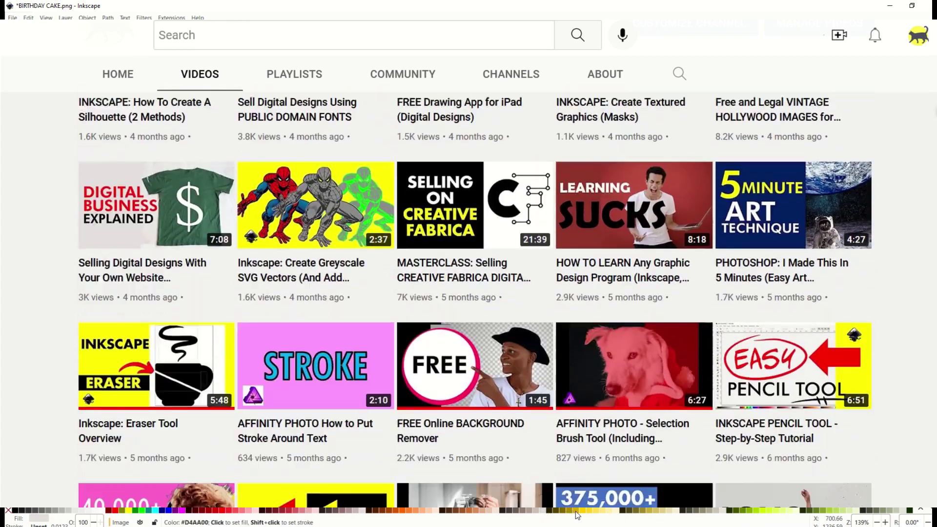
Try a yellow fill on the cake, then switch it to a dark olive-black.
click(598, 511)
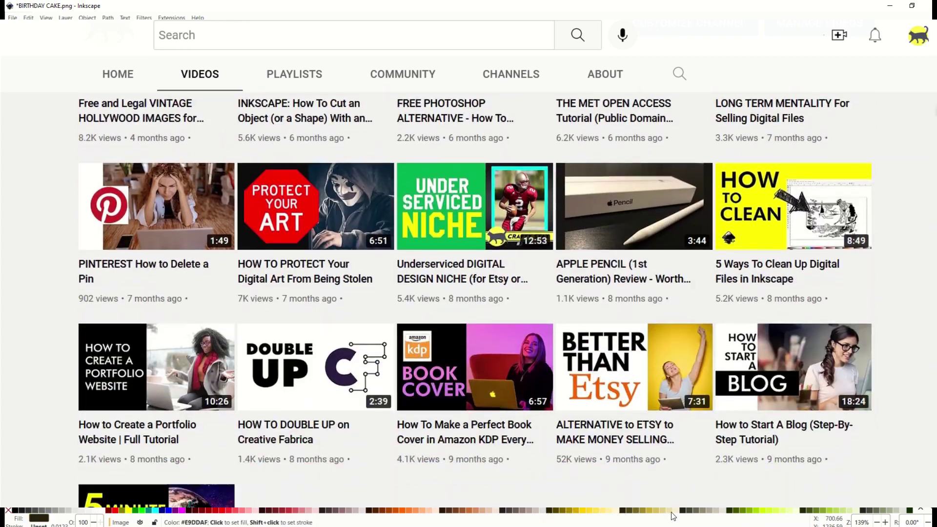
click(680, 512)
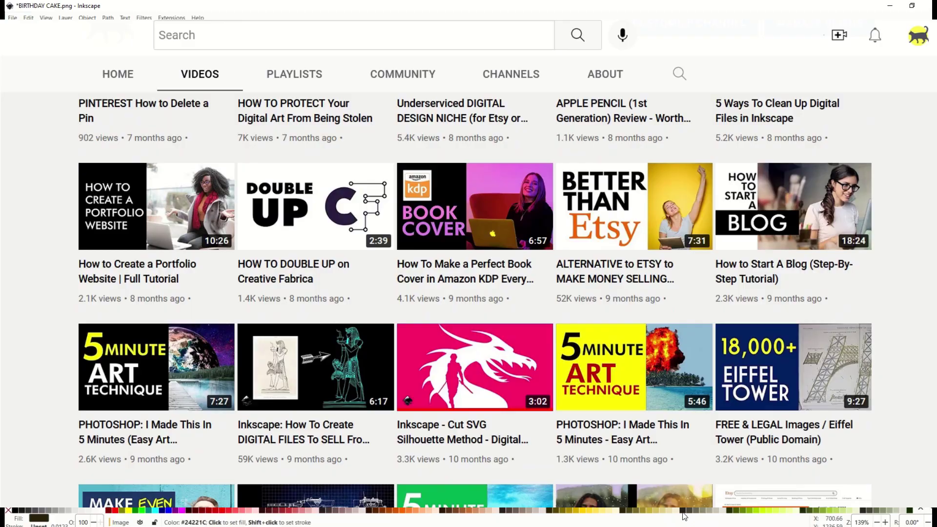